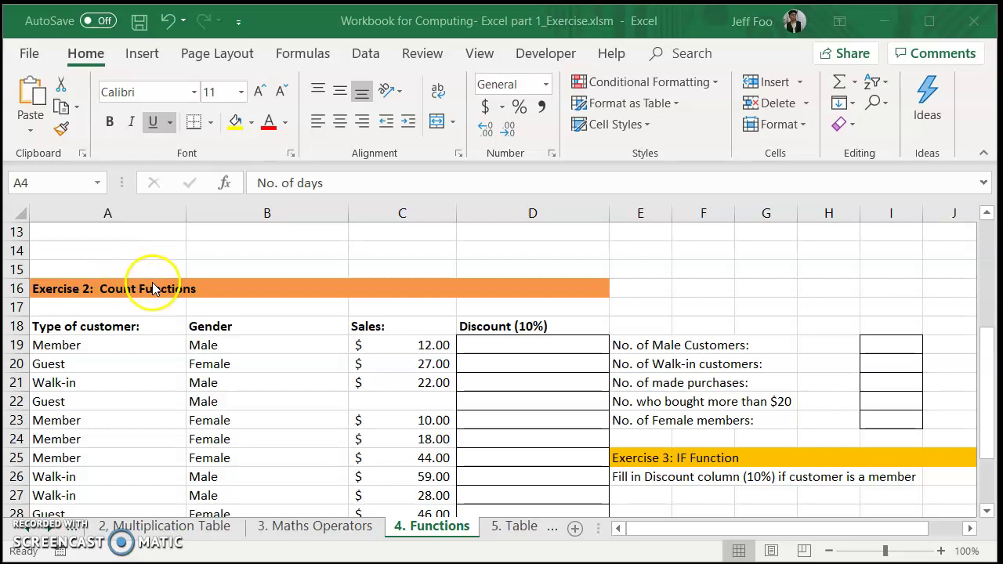
Examine the Exercise 2 customer table's type, gender, sales and discount columns and the count questions beside it.
scroll(154, 300, down, 1)
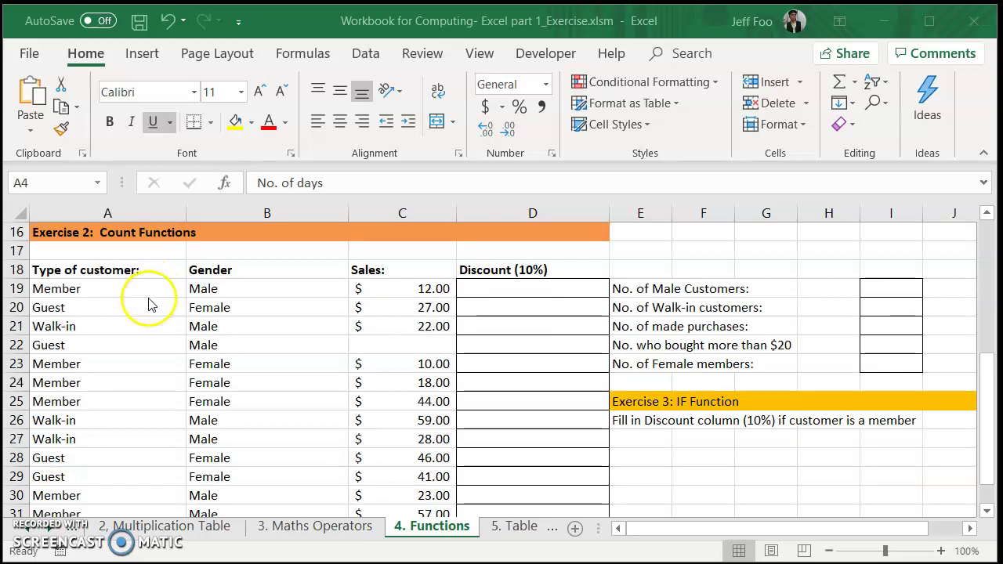
click(525, 291)
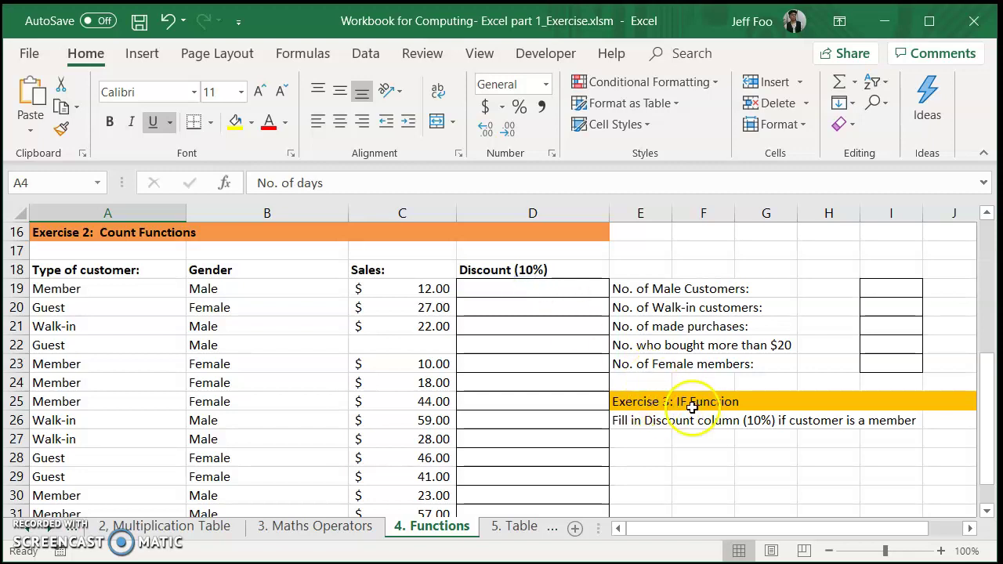
drag(534, 289, 530, 348)
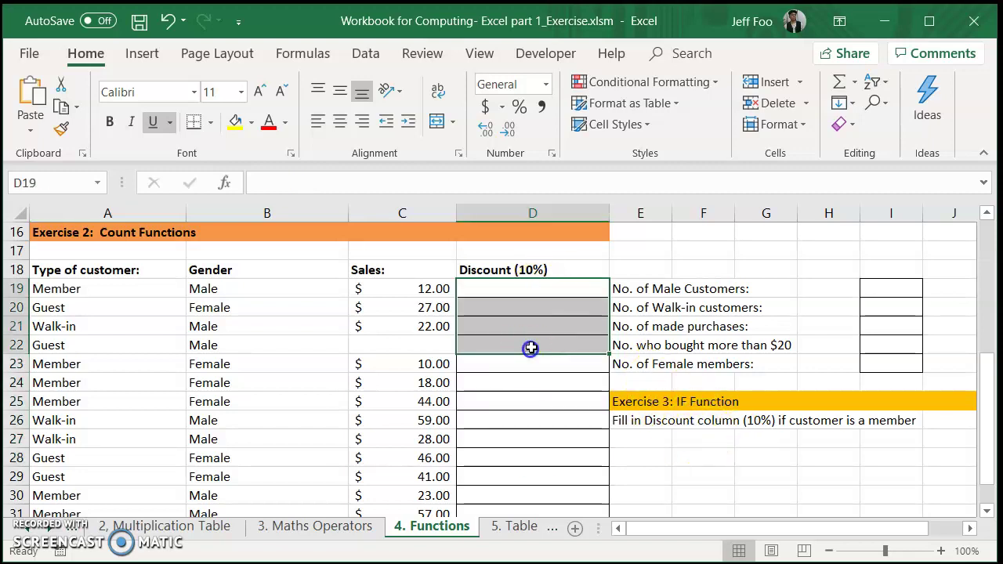
click(880, 286)
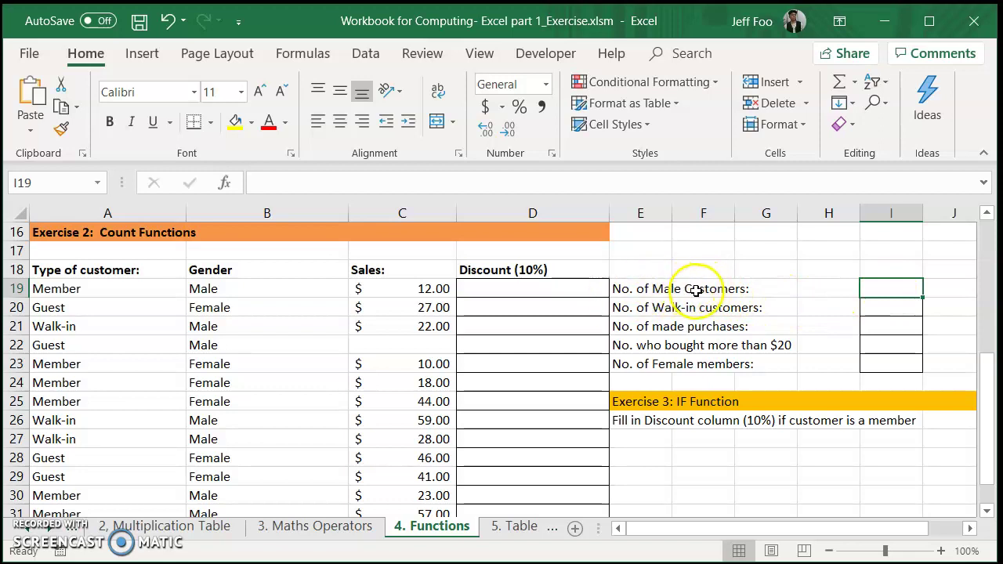
scroll(162, 325, down, 1)
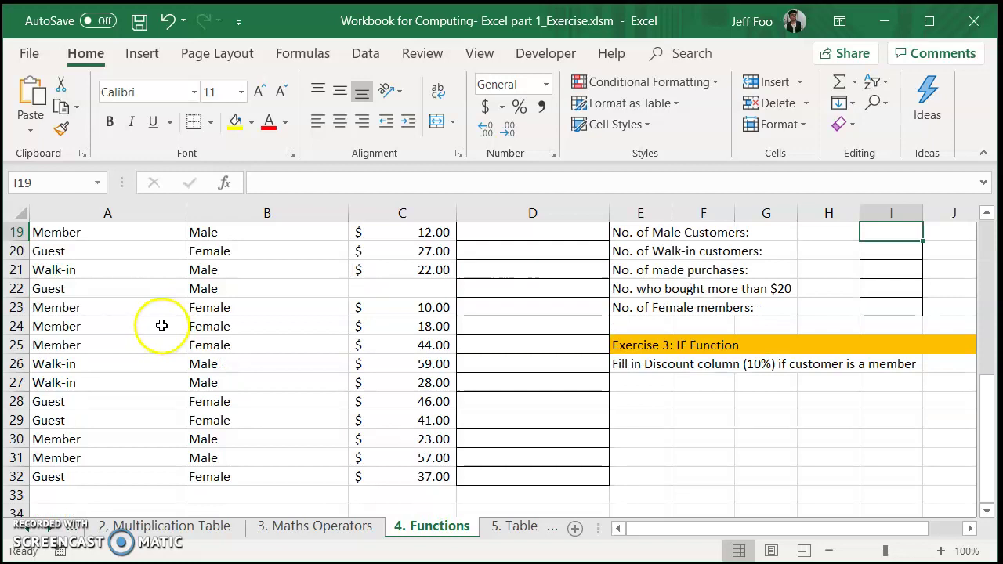
scroll(70, 467, up, 1)
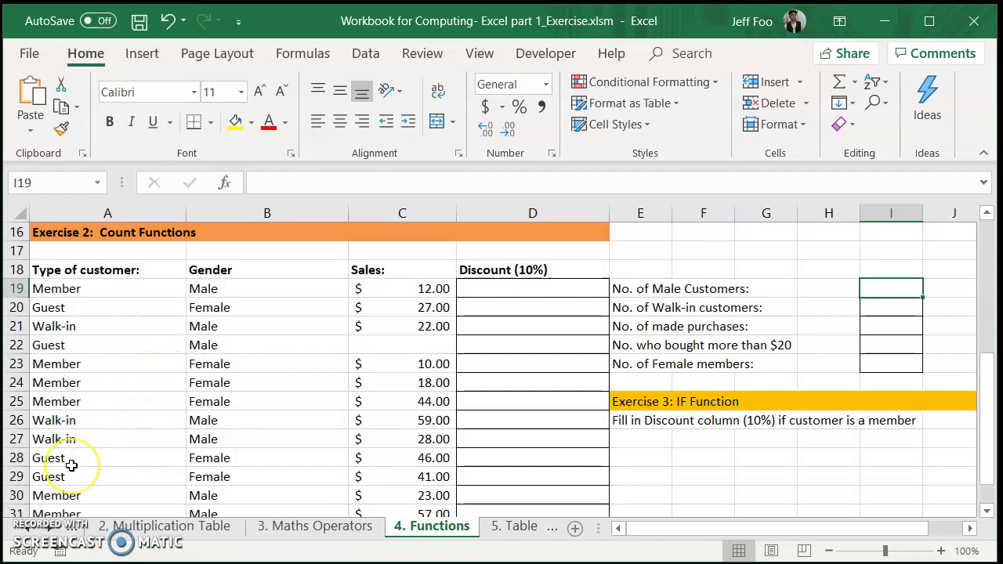
scroll(71, 466, down, 1)
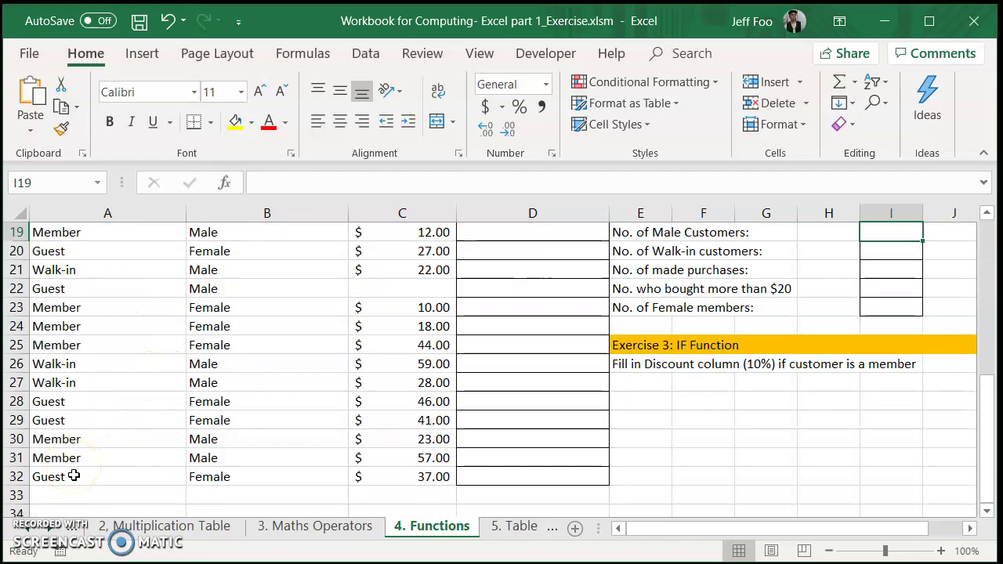
scroll(73, 475, up, 1)
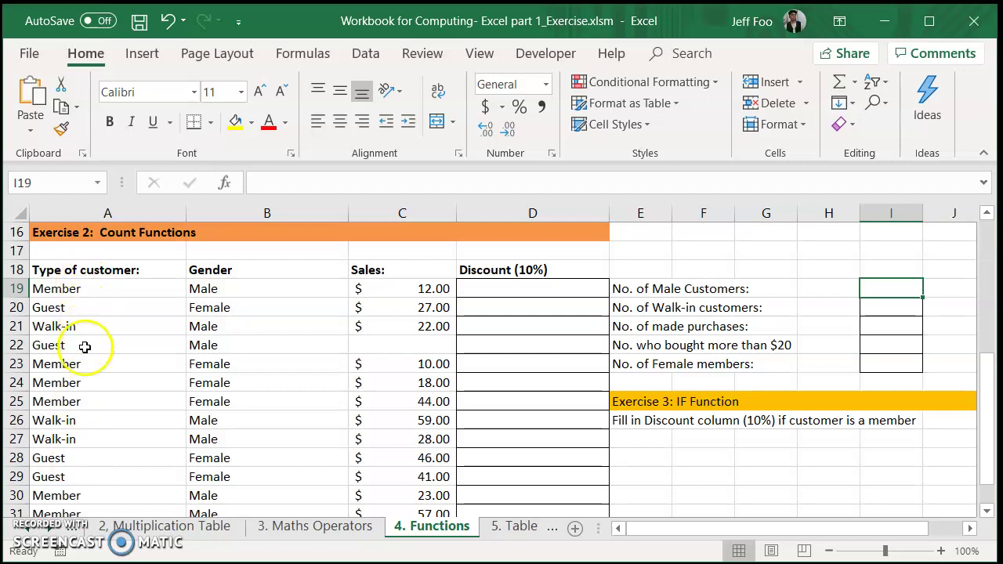
scroll(82, 345, down, 1)
scroll(118, 357, up, 1)
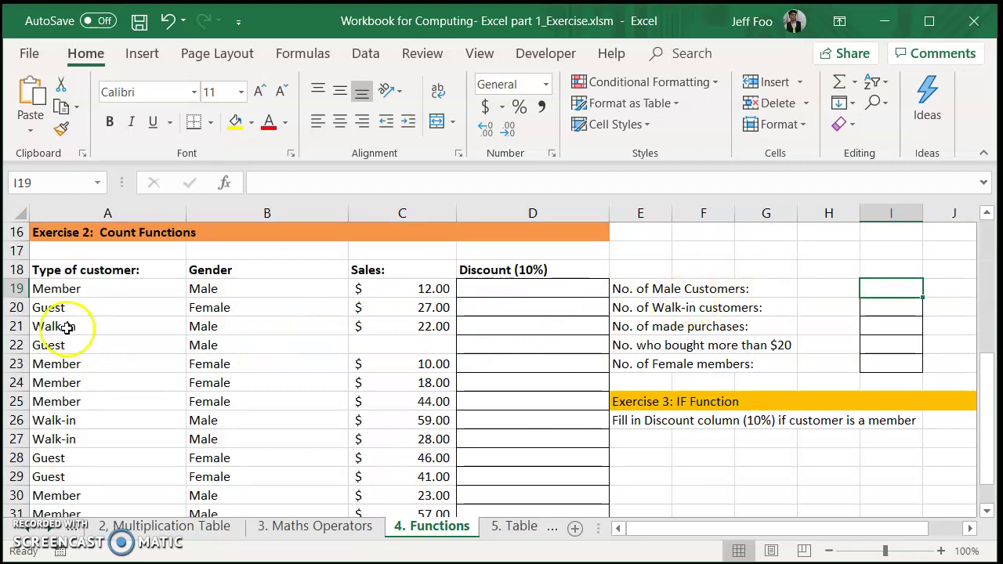
Go through the Gender column from B19 to B31 and count the Male entries by hand.
click(221, 287)
click(210, 327)
click(208, 345)
click(211, 420)
click(212, 439)
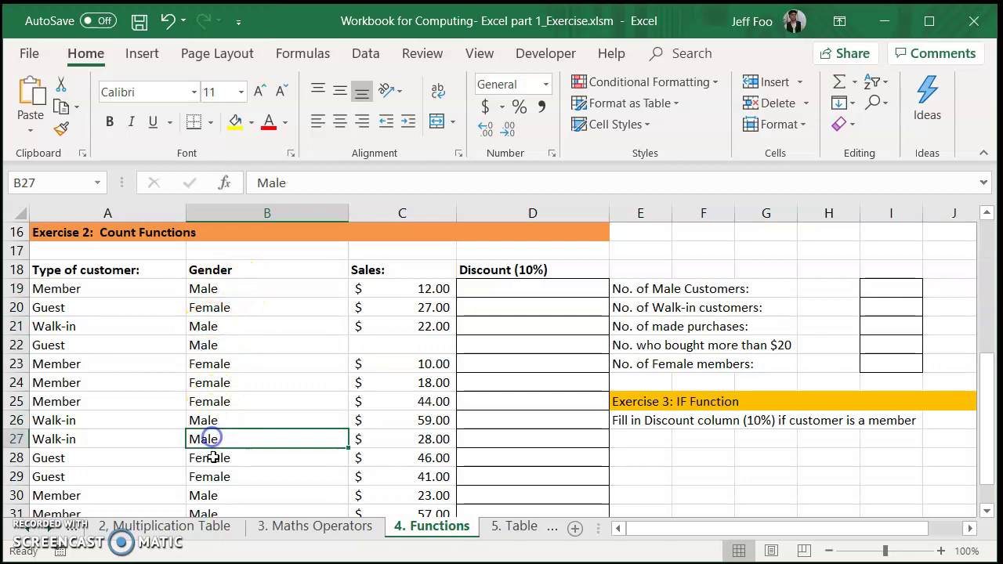
scroll(213, 457, down, 1)
click(217, 443)
click(214, 458)
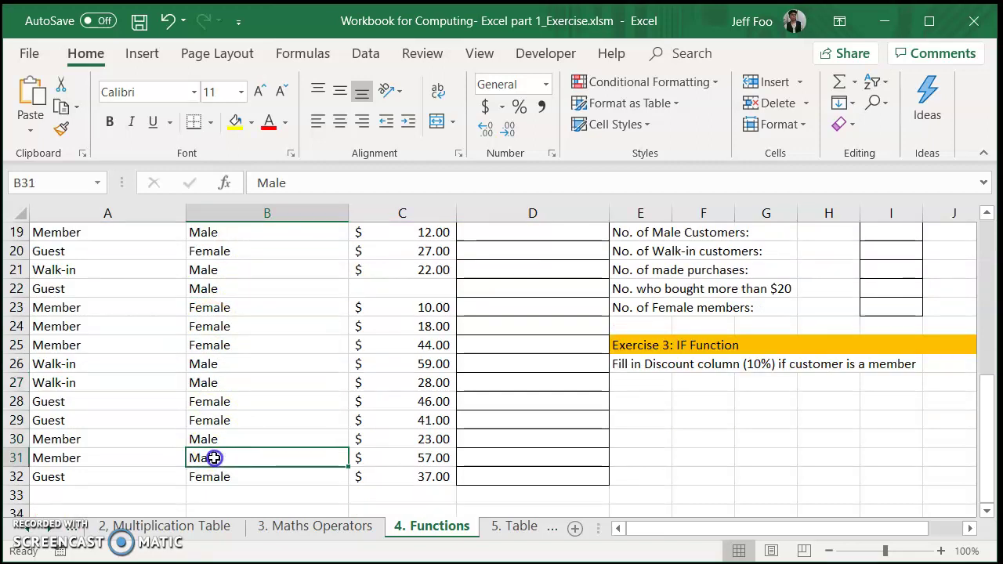
Try entering 7 as a manually counted number of male customers in cell I19.
scroll(220, 457, up, 1)
click(876, 287)
text(7)
key(Return)
click(910, 289)
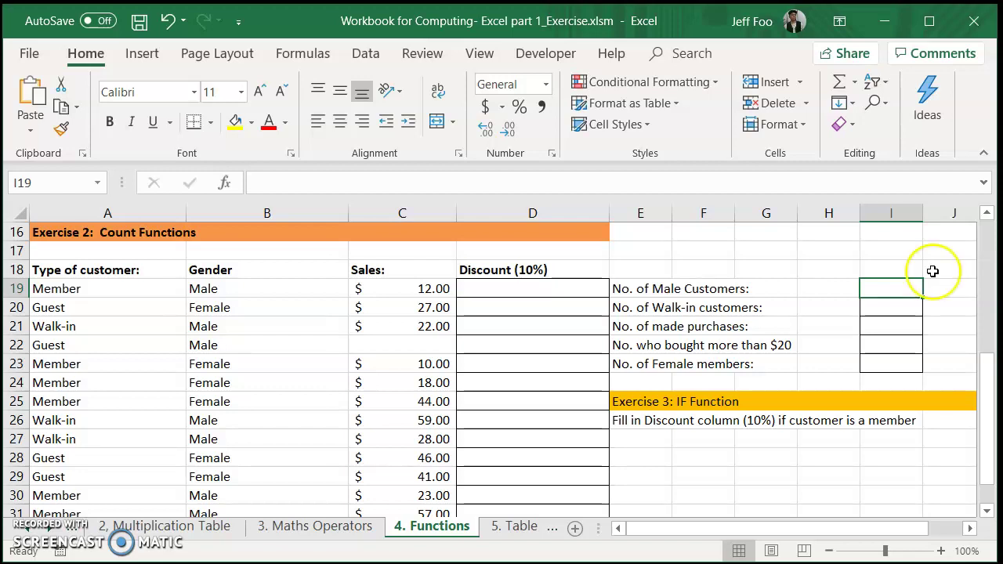
Check the Gender entries between B19 and B26 one by one for the value Male.
click(214, 289)
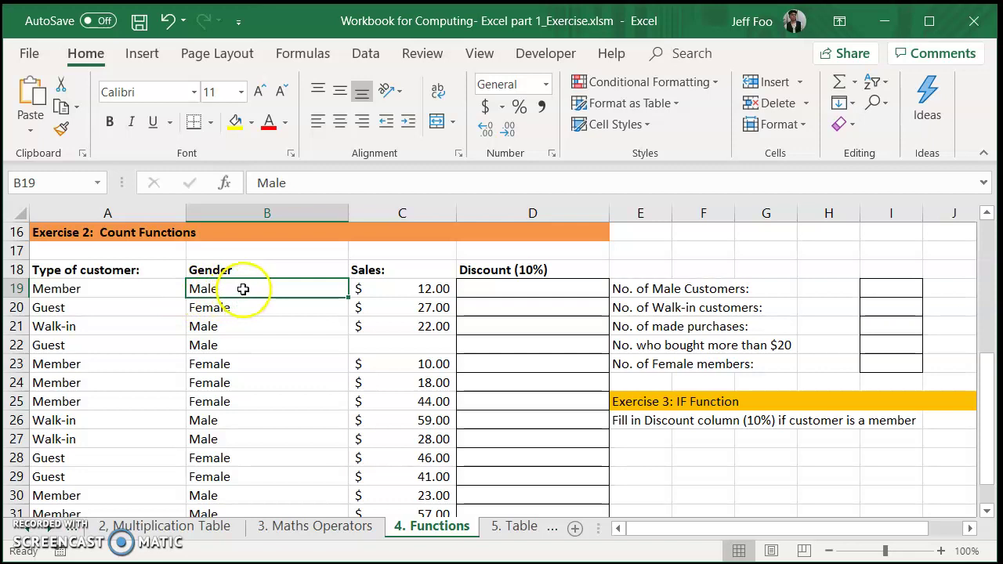
click(223, 328)
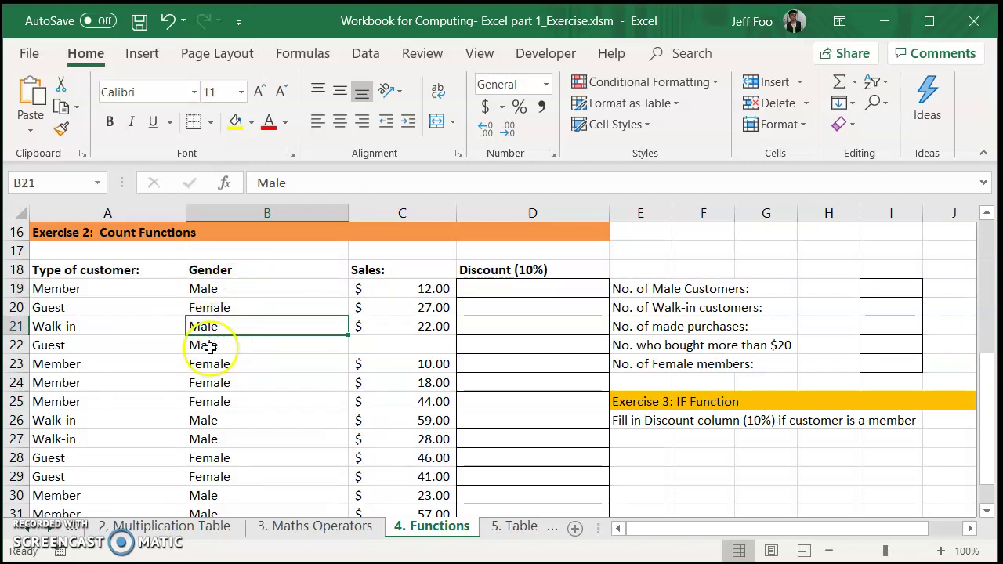
click(213, 344)
click(216, 363)
click(210, 383)
click(209, 401)
click(208, 420)
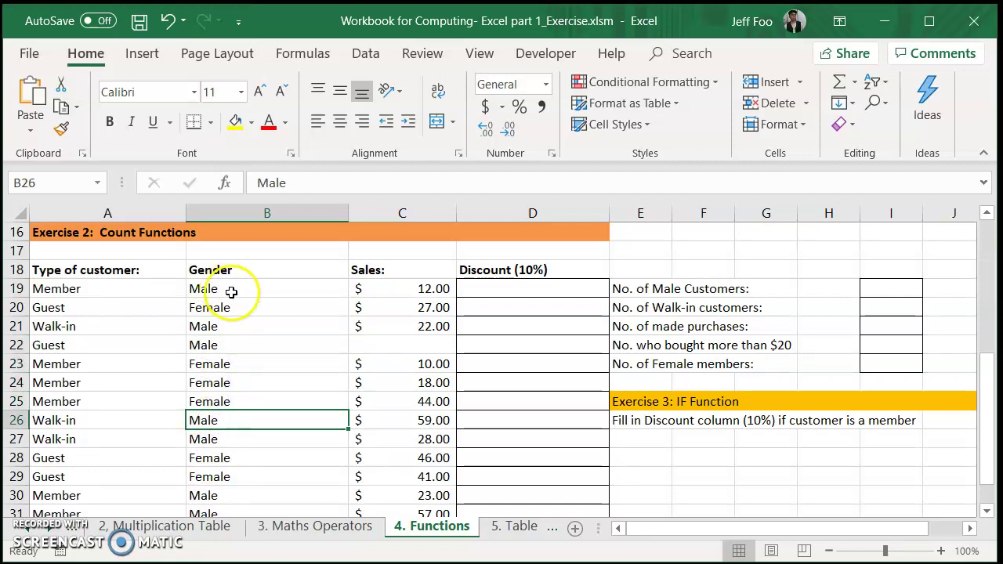
Begin a COUNTIF formula in cell I19 for the number of male customers.
click(885, 285)
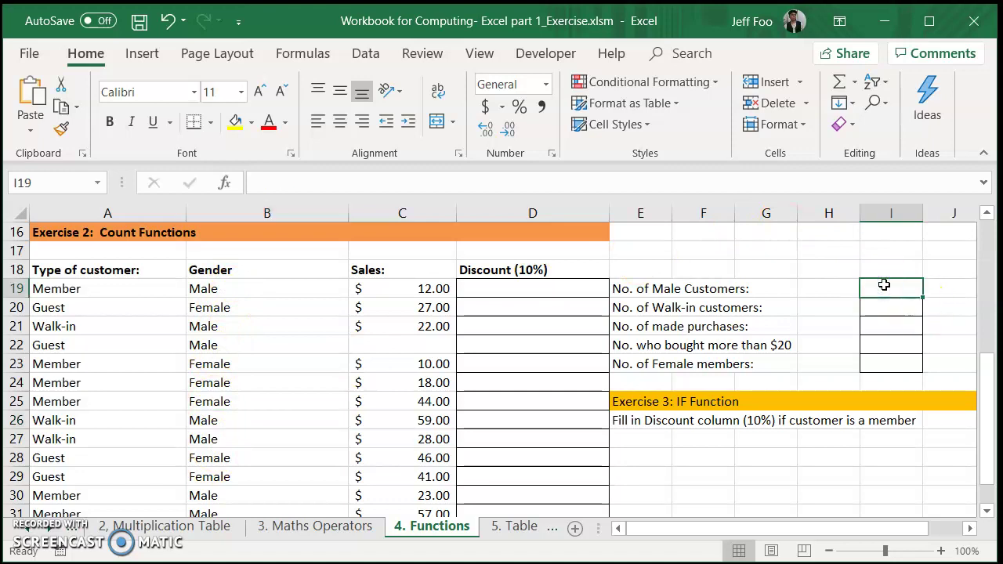
text(=)
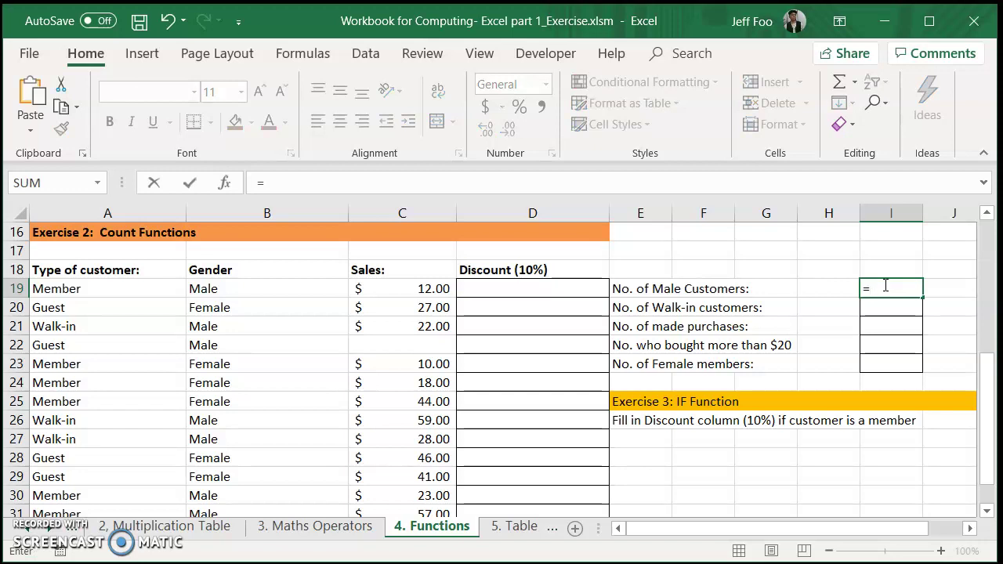
text(COUNTIF)
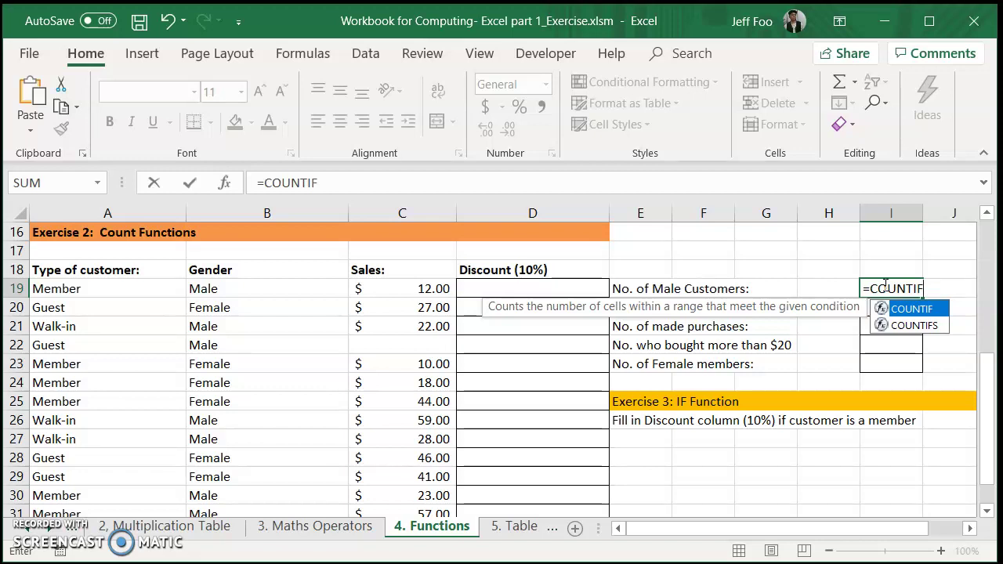
text(()
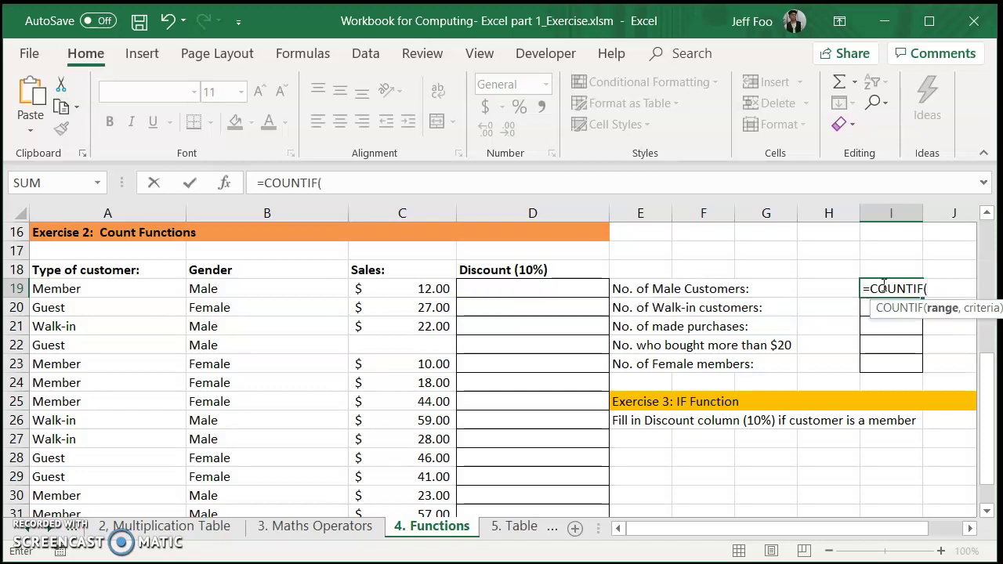
key(BackSpace)
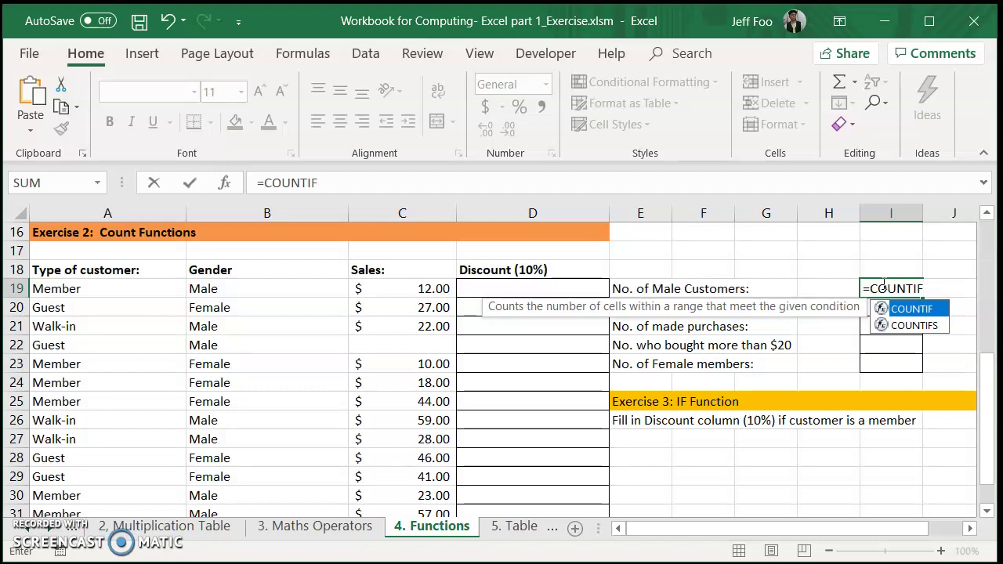
text(()
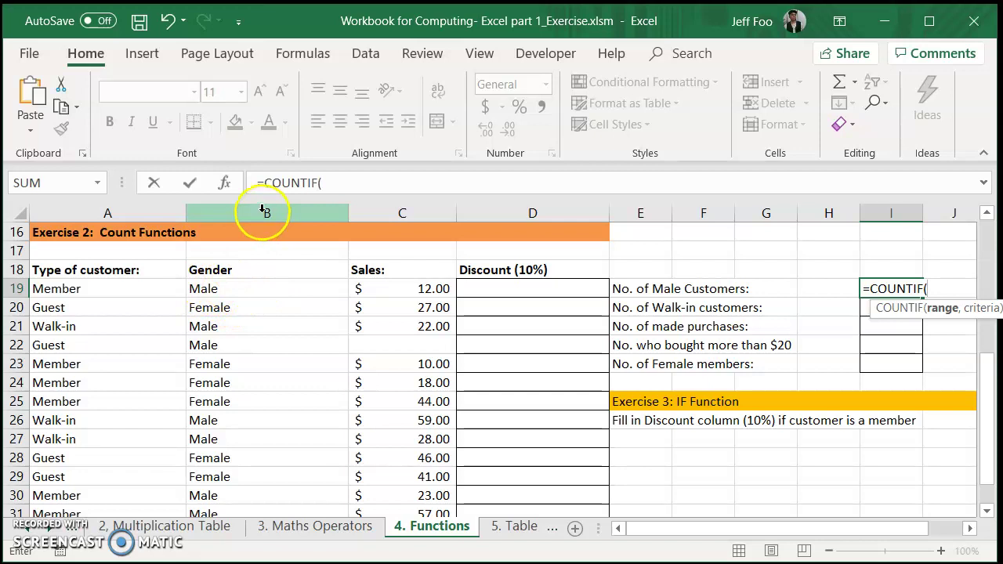
Set the range of the COUNTIF formula to the Gender entries in B19:B32.
click(217, 288)
drag(218, 288, 248, 485)
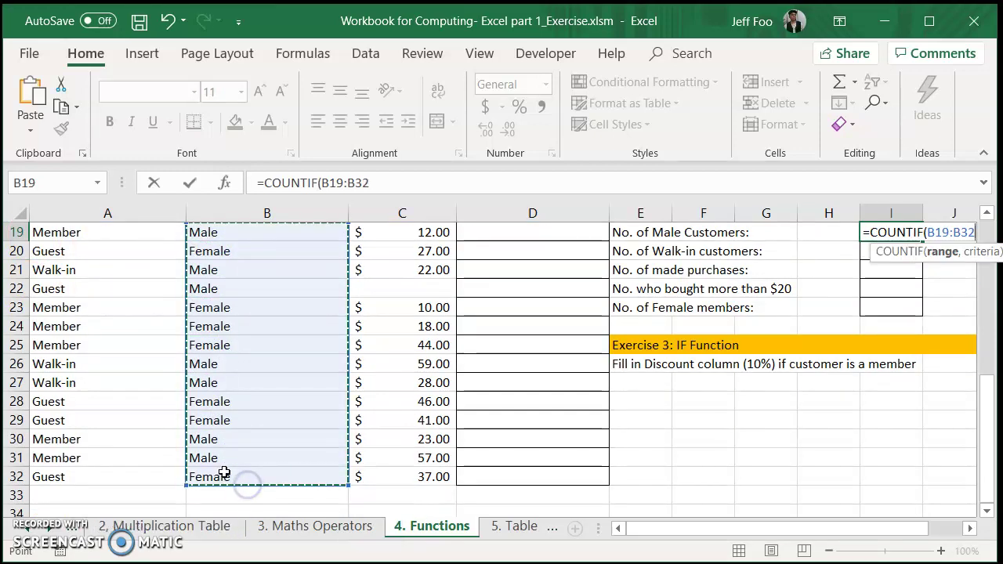
scroll(226, 470, up, 1)
scroll(224, 463, down, 1)
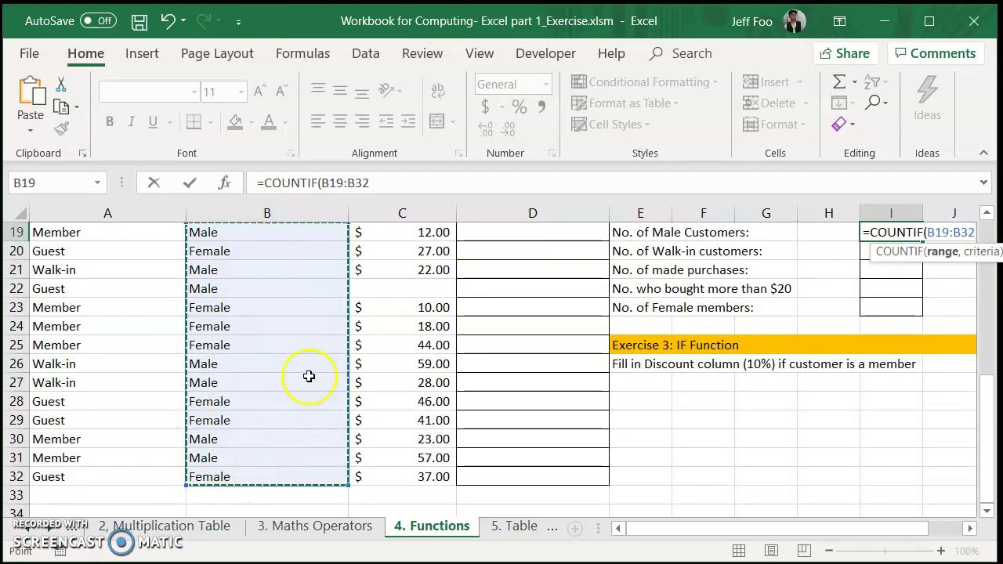
scroll(340, 358, up, 1)
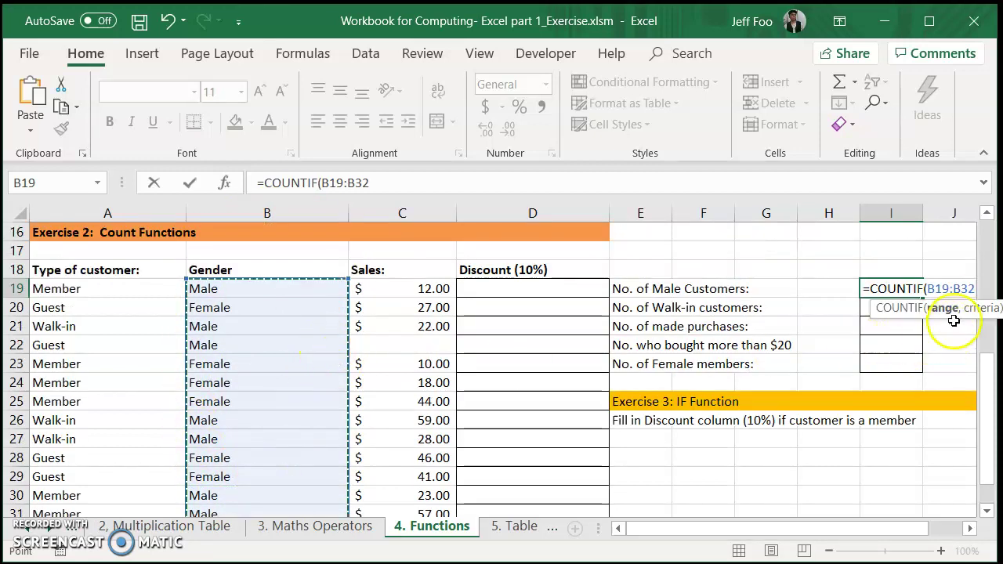
drag(850, 530, 855, 527)
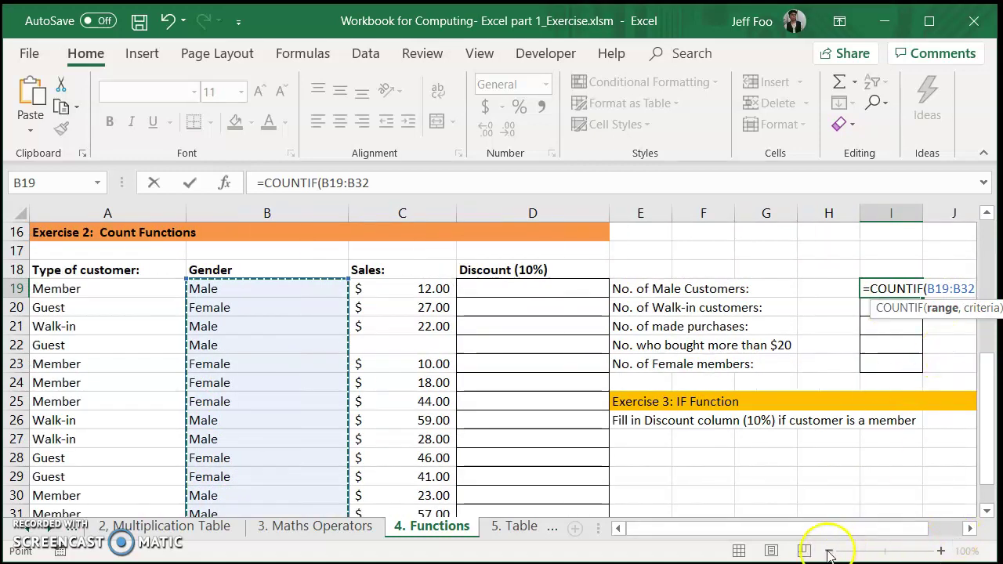
drag(810, 530, 831, 529)
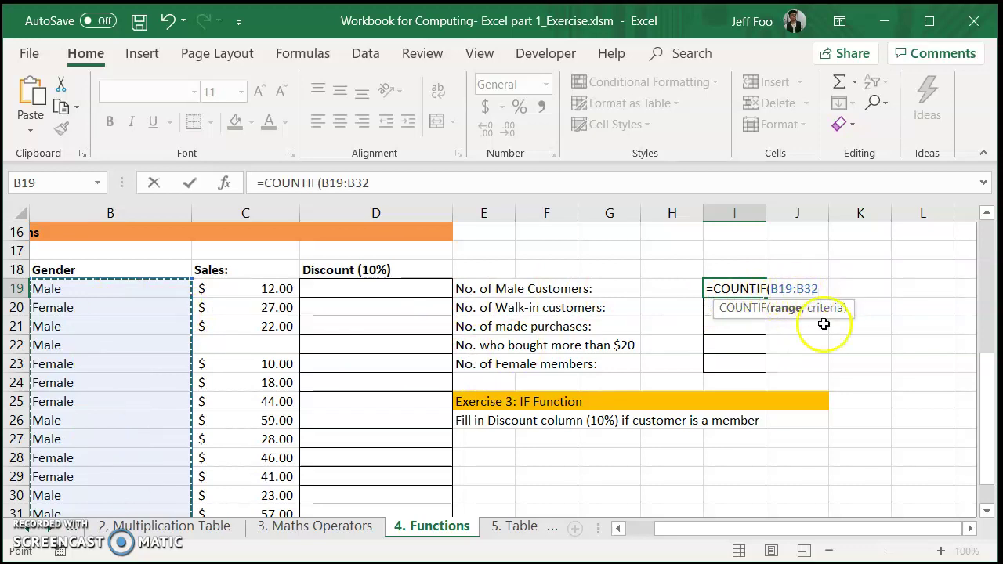
drag(727, 533, 691, 533)
scroll(258, 329, down, 1)
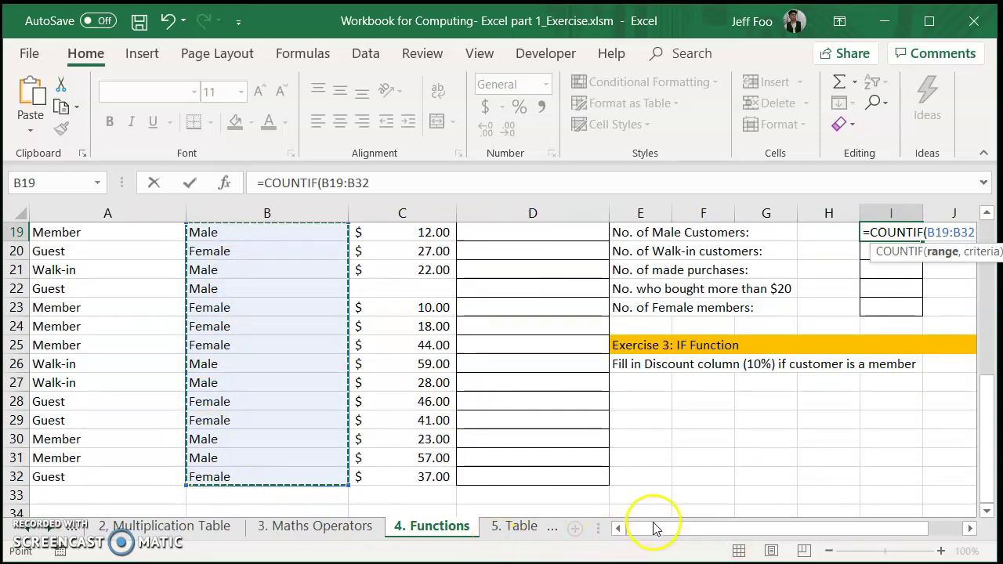
drag(652, 528, 688, 528)
scroll(701, 476, up, 1)
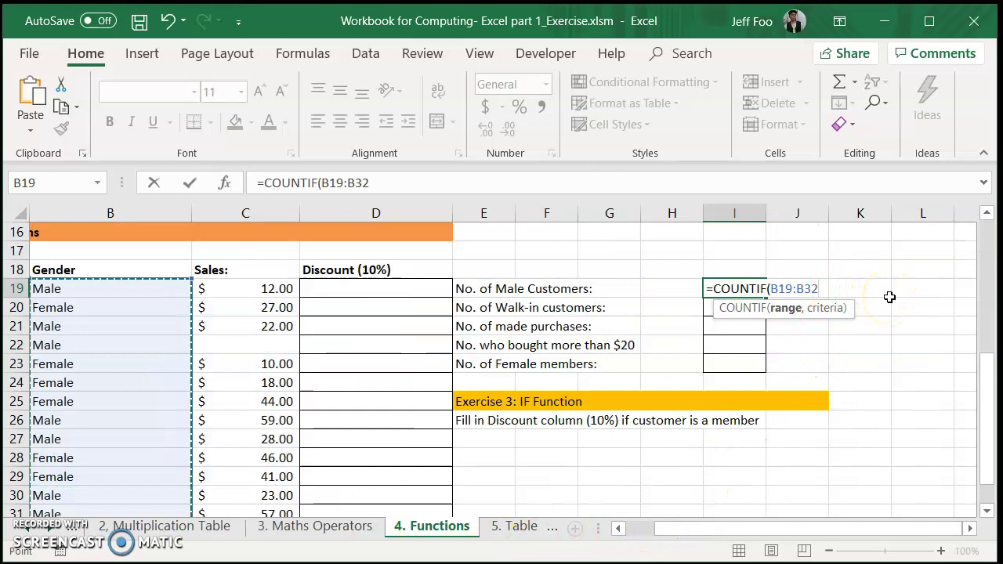
Add "Male" as the criterion and complete the formula =COUNTIF(B19:B32,"Male") in I19.
text(,"Male)
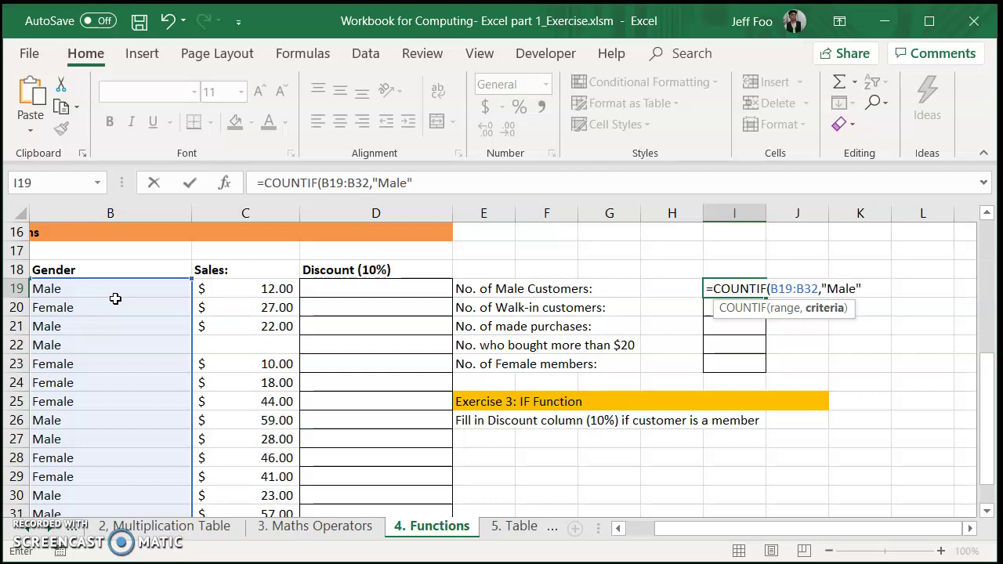
text())
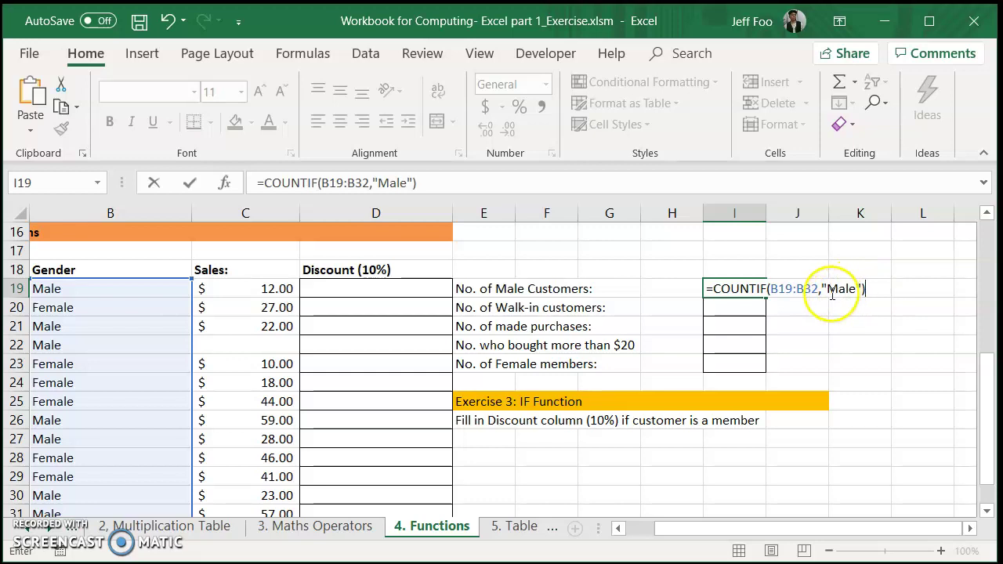
key(BackSpace)
text())
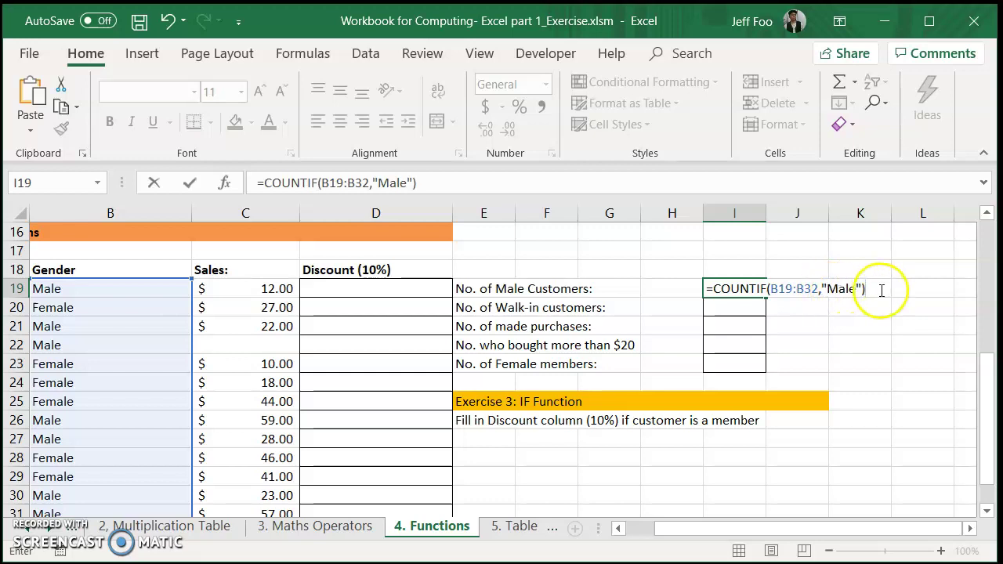
key(Return)
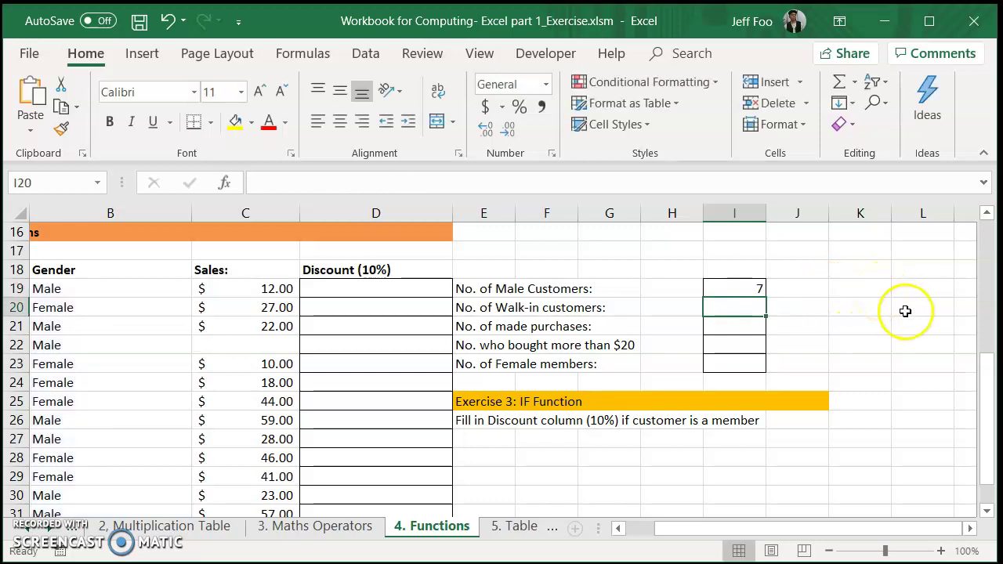
Review the COUNTIF formula in the No. of Male Customers cell without changing it.
click(738, 288)
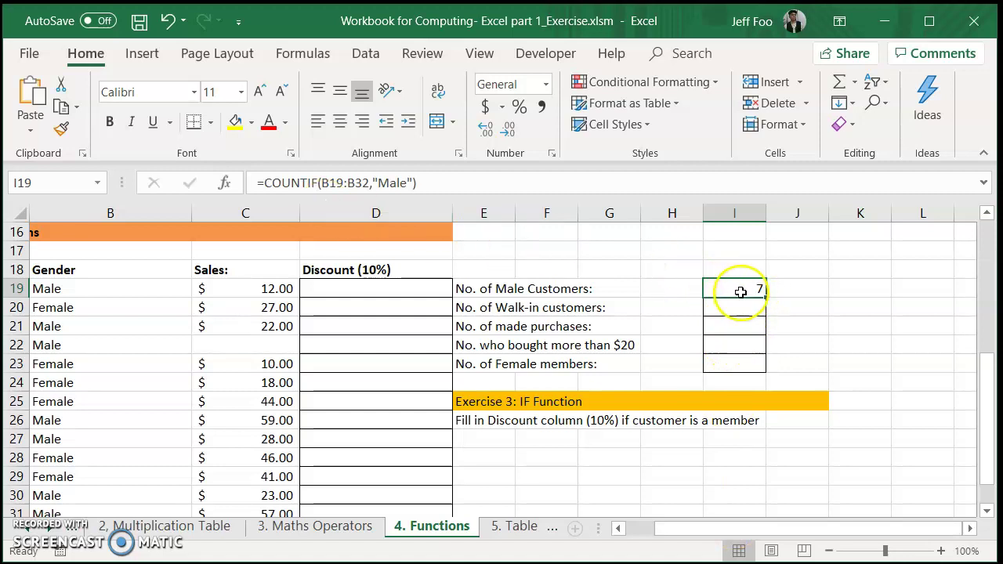
double_click(741, 288)
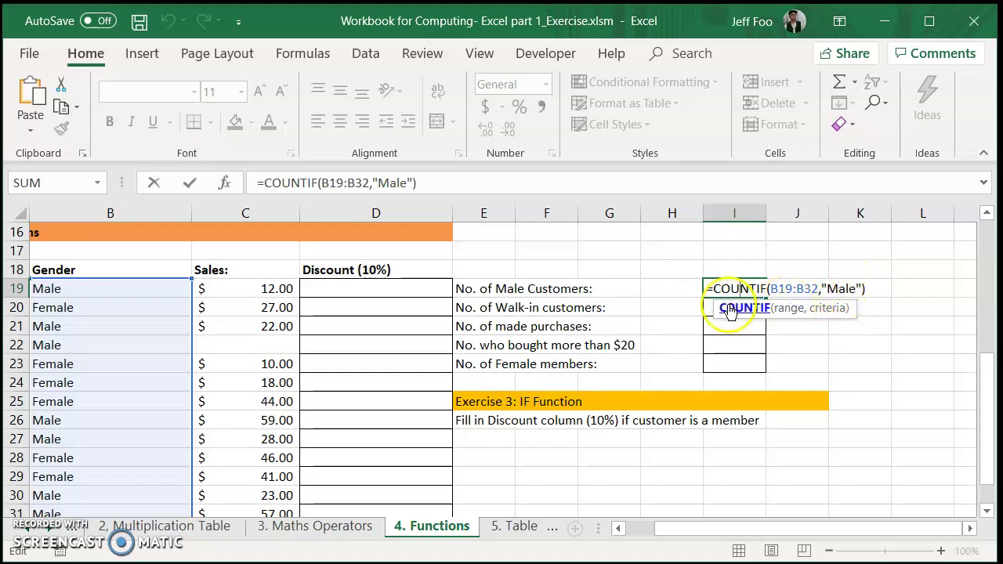
key(Return)
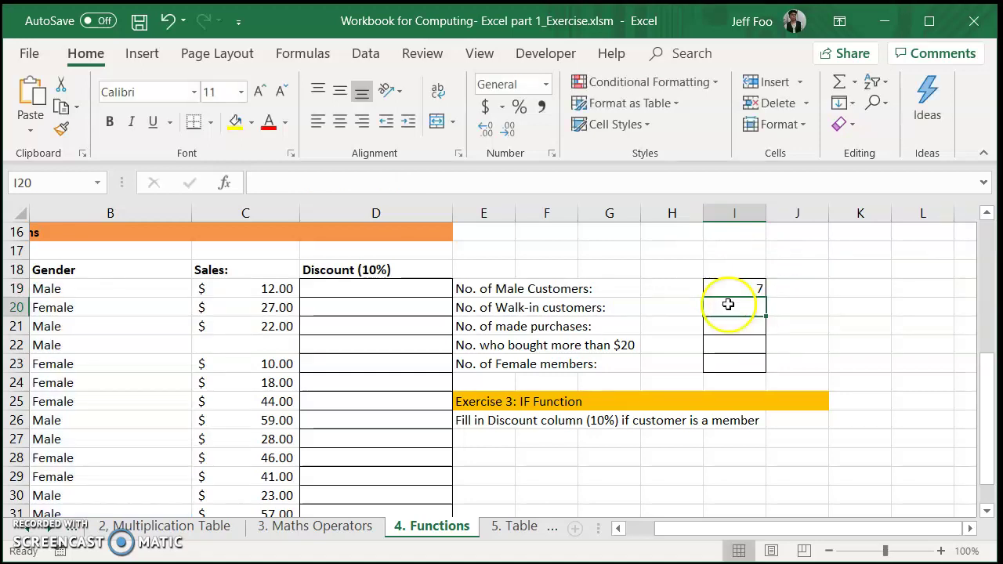
Go through the Type of customer entries in A19:A32 to find the walk-in customers.
click(828, 551)
drag(705, 530, 684, 530)
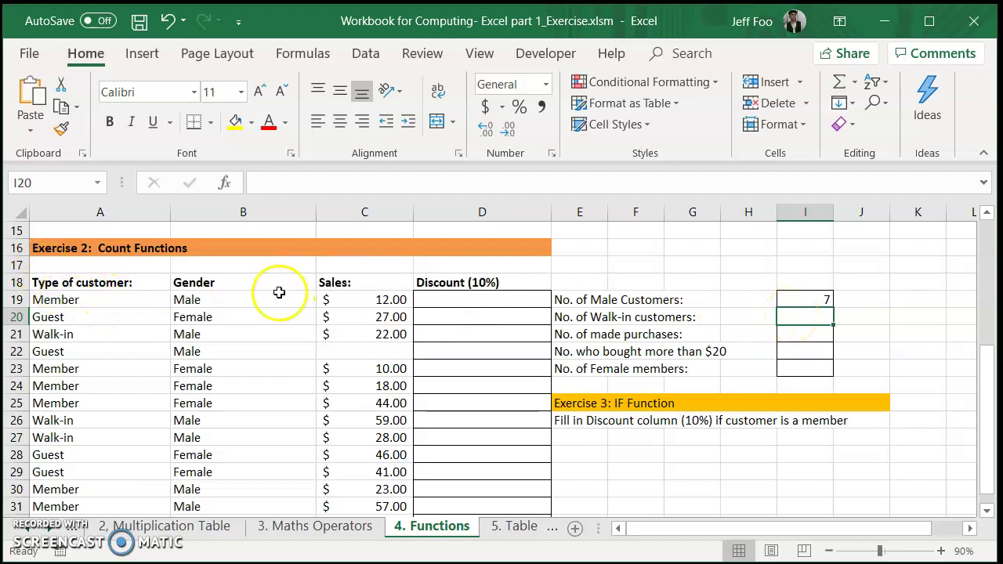
scroll(141, 338, down, 1)
scroll(141, 338, up, 1)
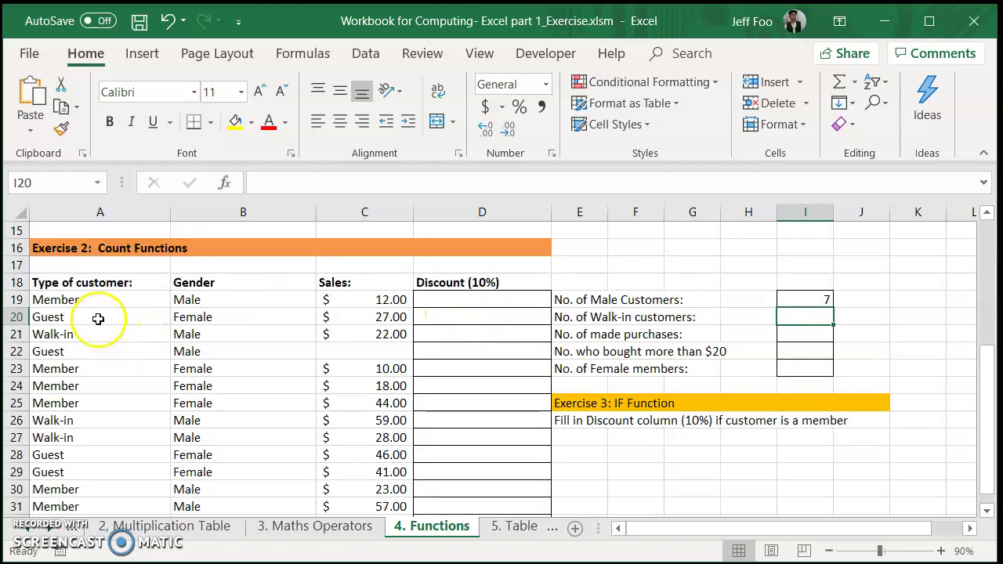
click(69, 301)
key(Down)
key(Down)
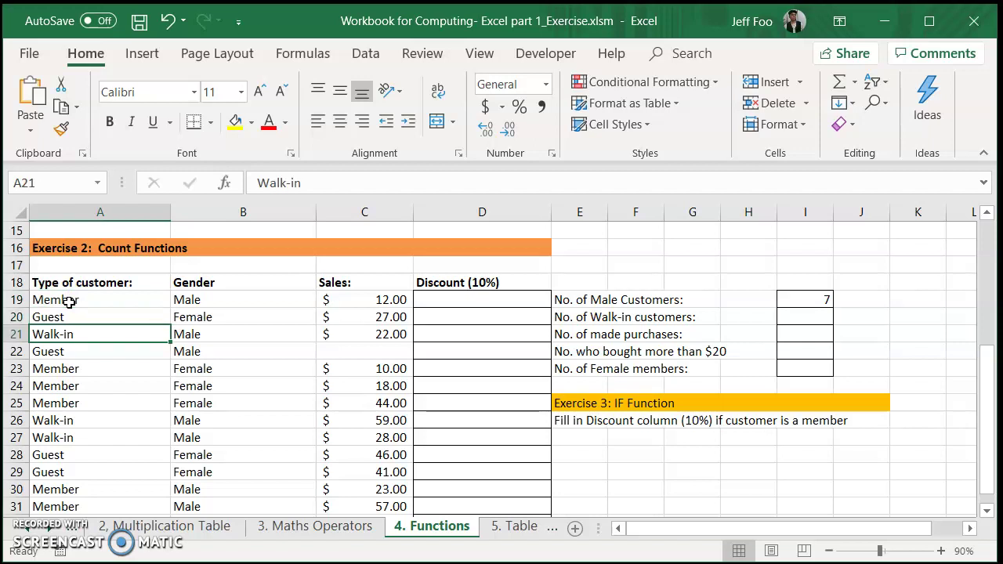
key(Down)
key(Down)
key(Down)
key(Down)
key(Down)
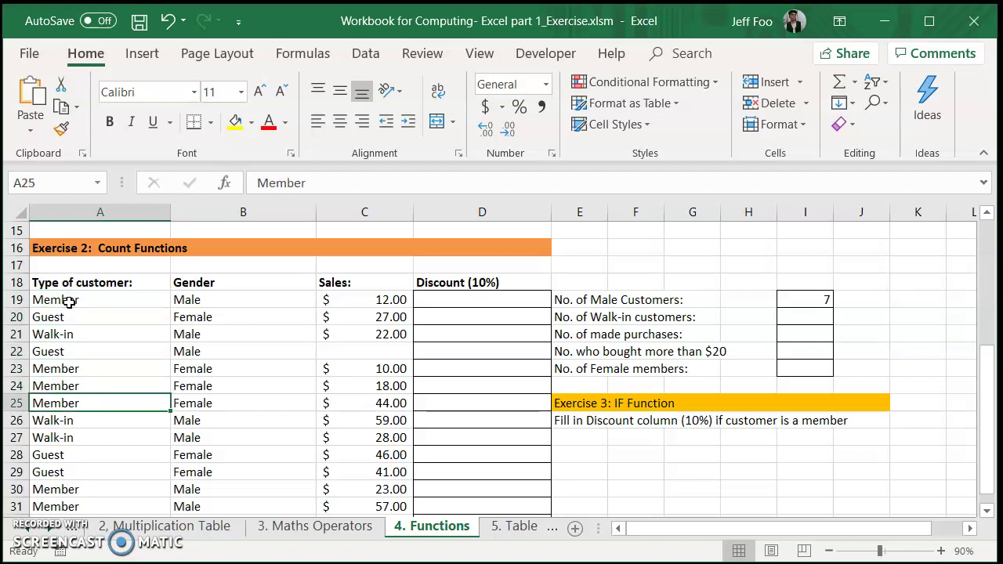
key(Down)
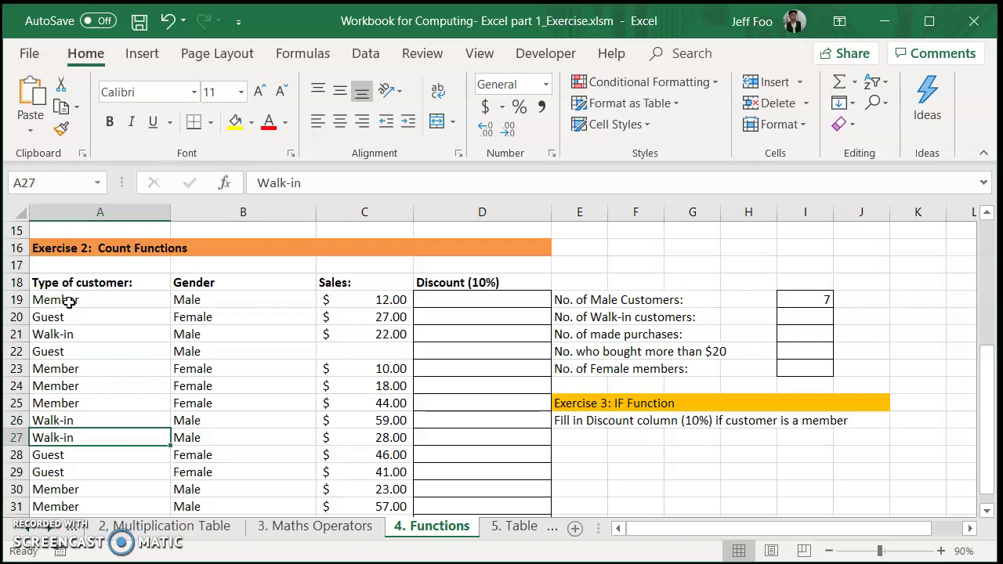
key(Down)
key(Down)
key(Down)
key(Down)
key(Down)
key(Down)
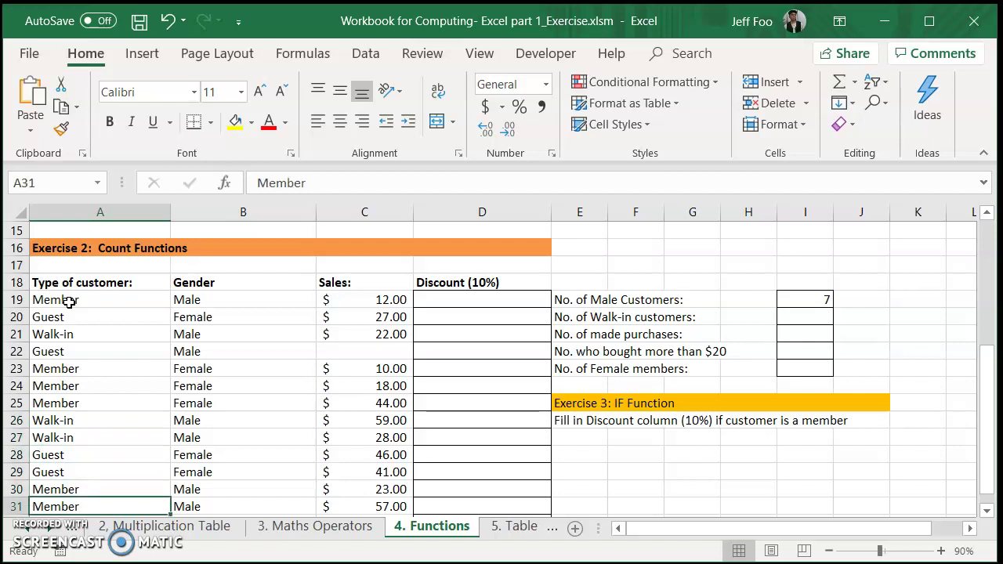
key(Up)
key(Up)
key(Up)
key(Up)
key(Up)
key(Up)
key(Up)
key(Up)
key(Up)
key(Up)
key(Up)
key(Up)
key(Down)
key(Up)
key(Up)
key(Up)
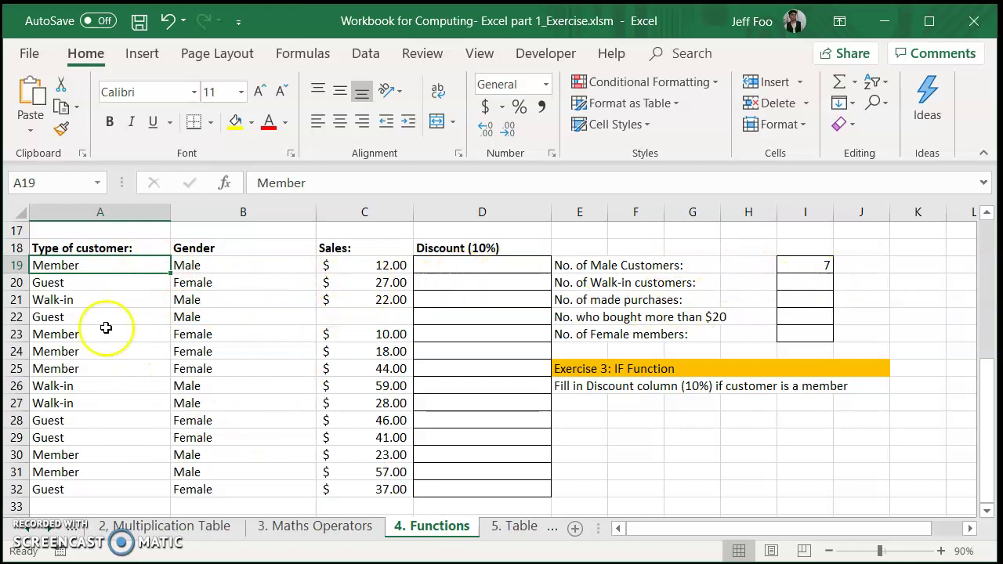
Enter =COUNTIF(A19:A32,"Walk-in") in I20 for the number of walk-in customers.
click(809, 283)
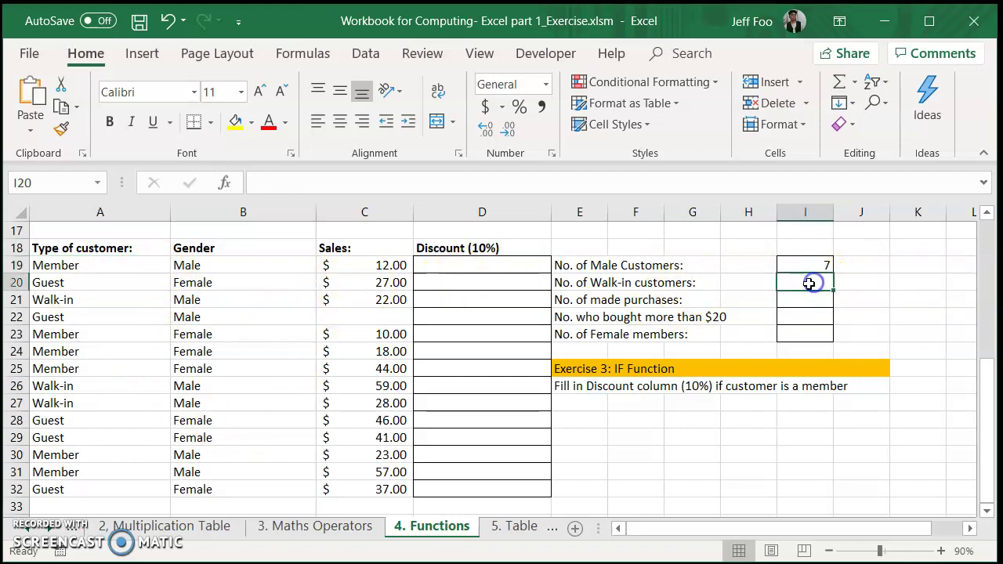
text(=)
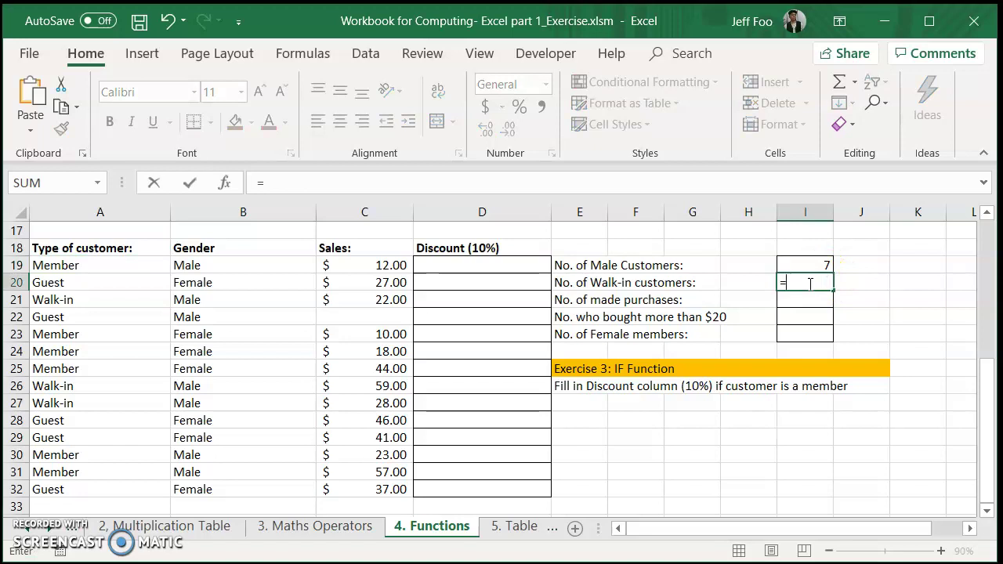
text(COUNT)
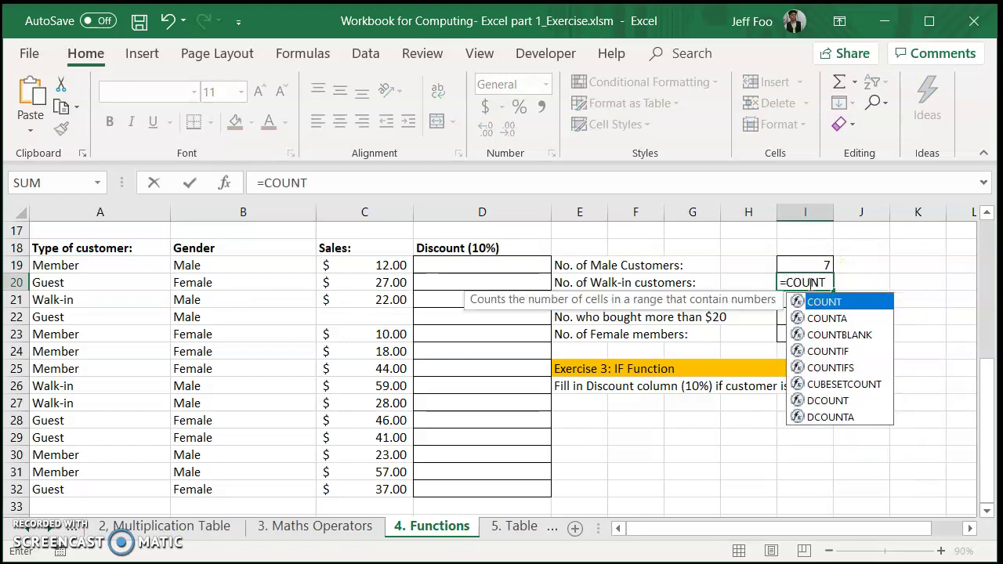
text(IF()
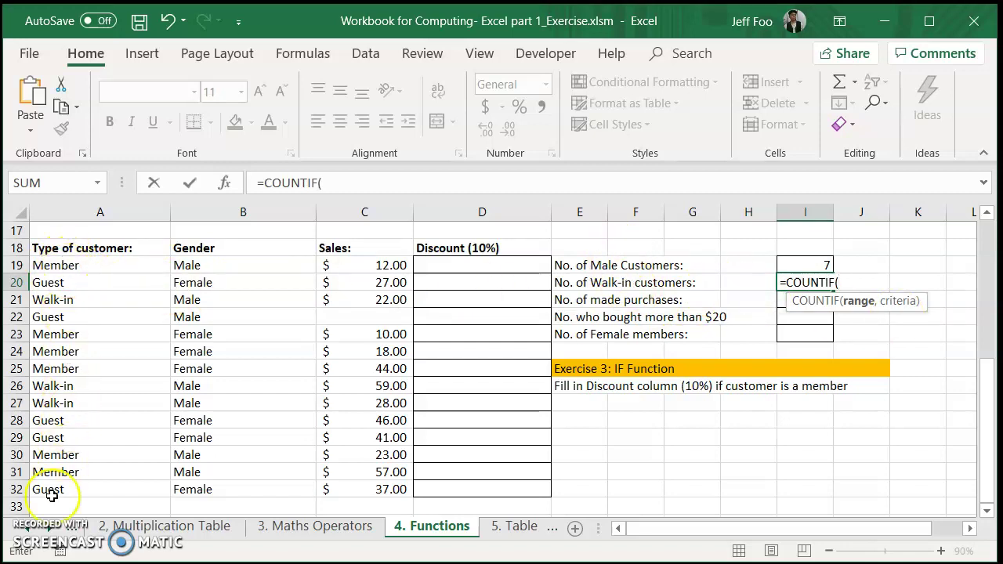
drag(58, 265, 56, 483)
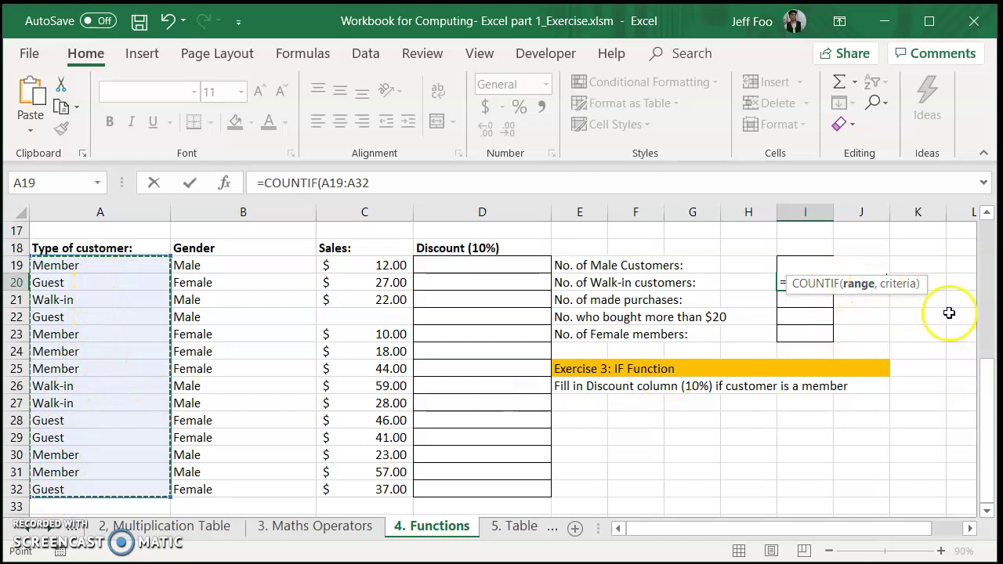
text(,"Walk-in)
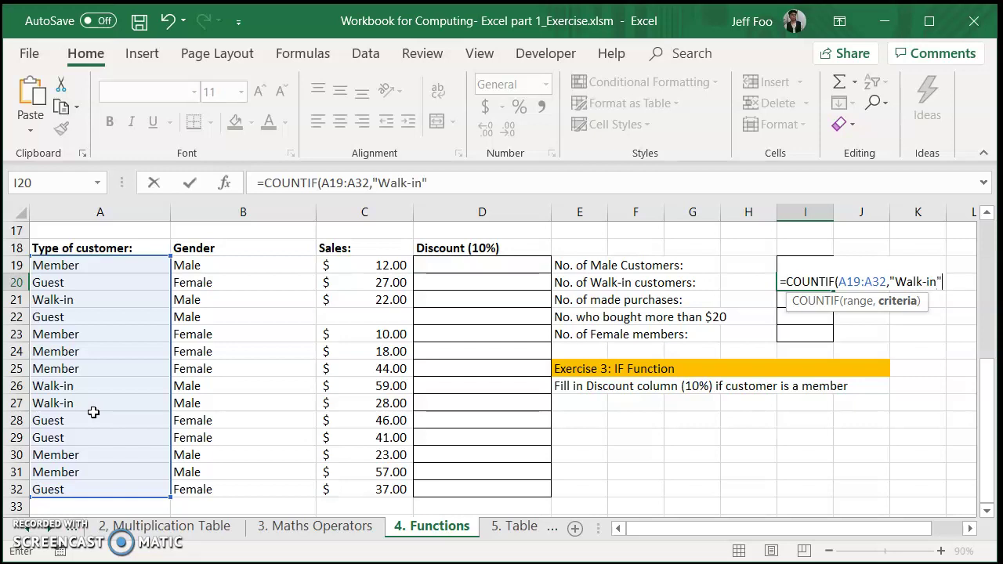
text())
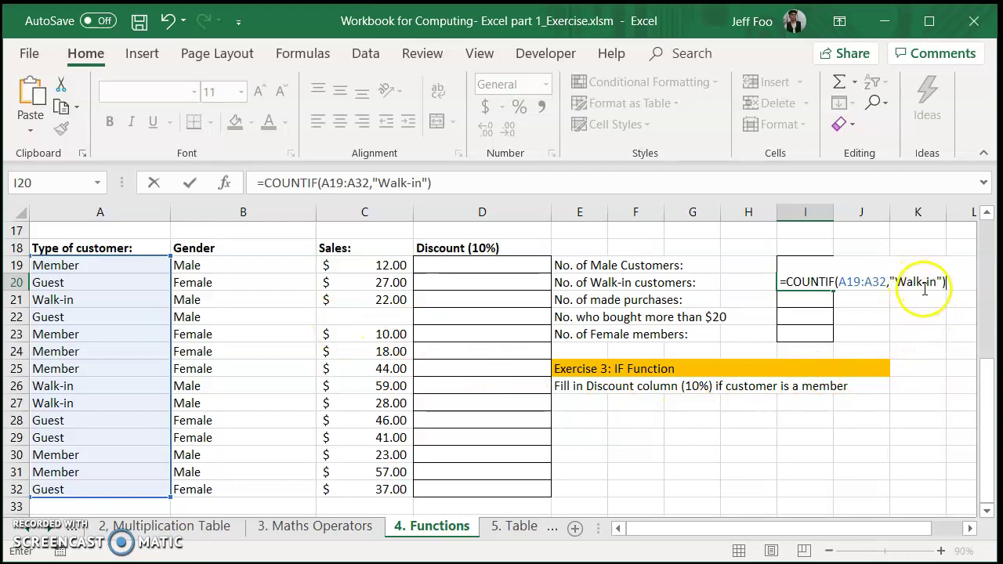
key(Return)
Review the COUNTIF formula in the No. of Walk-in customers cell without changing it.
click(828, 283)
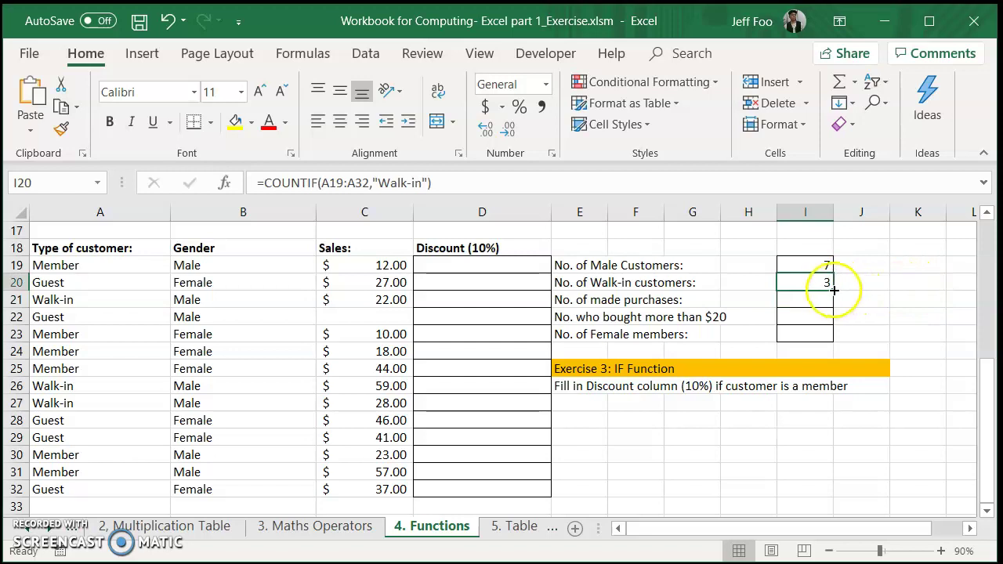
double_click(831, 284)
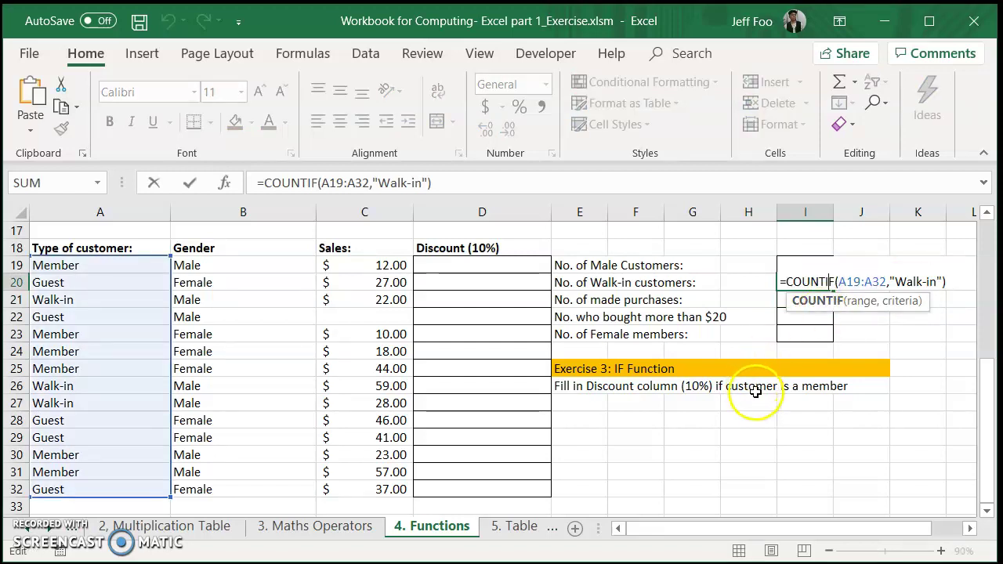
click(821, 282)
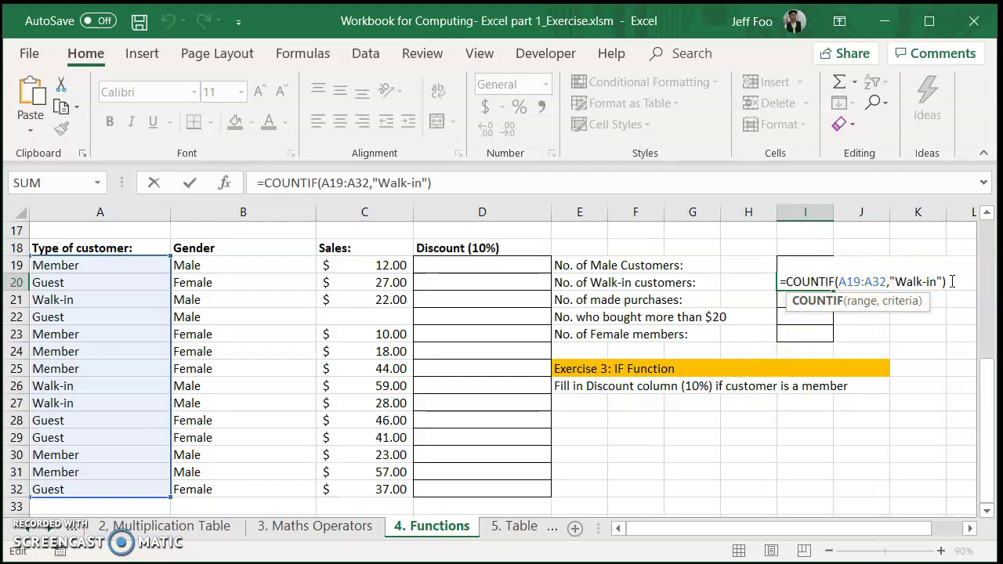
click(819, 294)
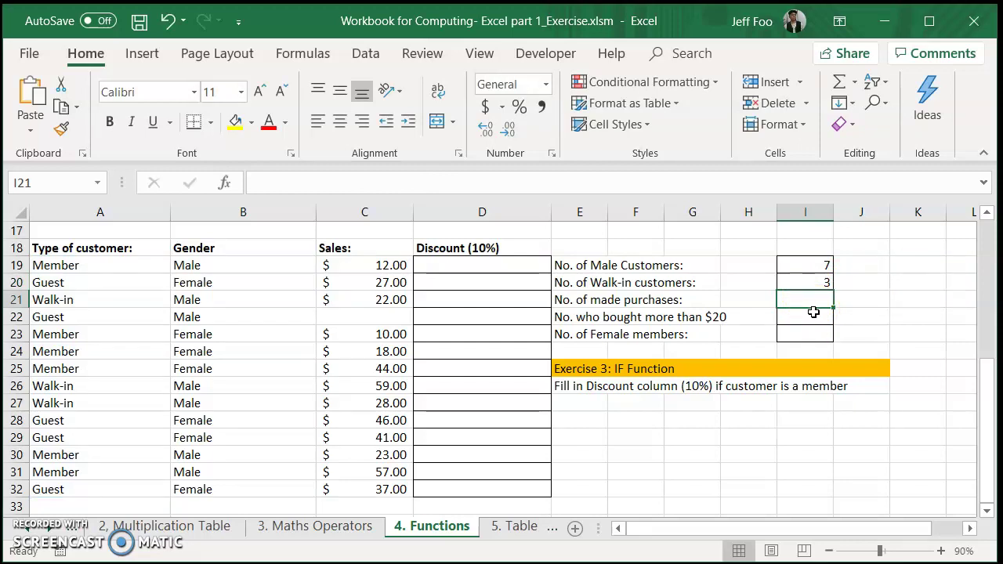
Compare the COUNTIF formulas for male customers in I19 and walk-in customers in I20 without changing them.
click(822, 266)
double_click(822, 267)
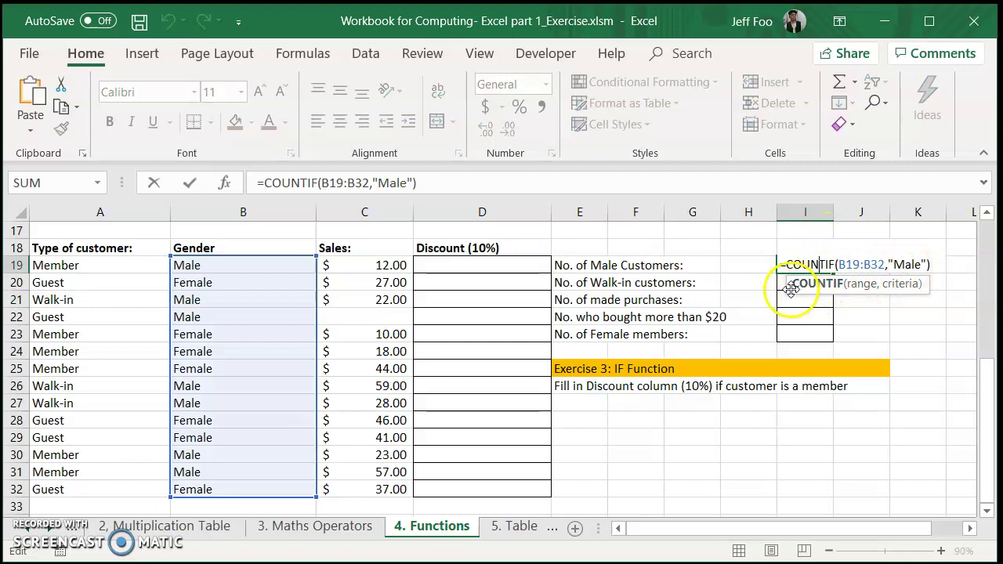
key(Escape)
double_click(798, 282)
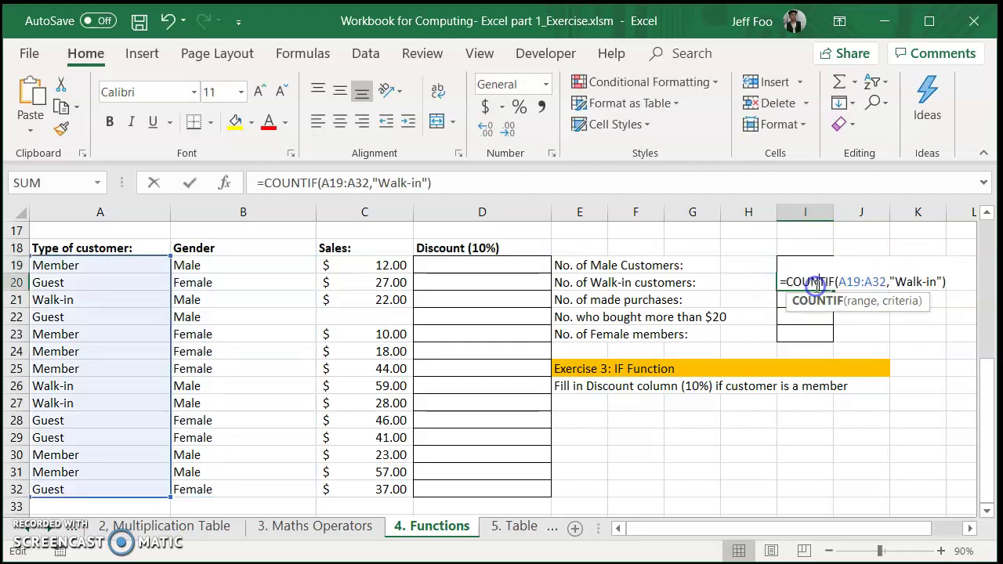
key(Escape)
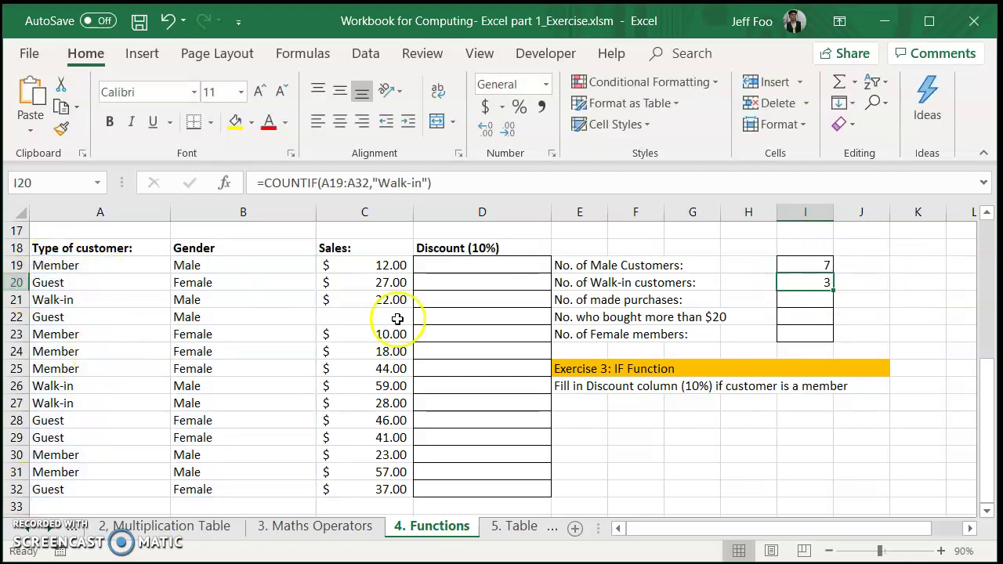
Examine the first Sales entry and the customer type, gender and sales cells of row 22 for the made-purchases question.
click(786, 297)
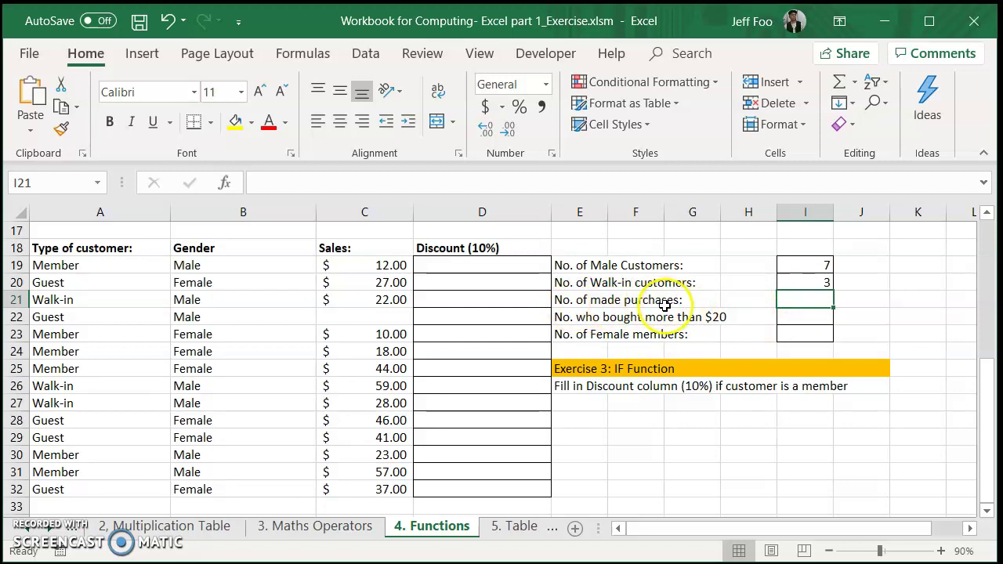
click(380, 265)
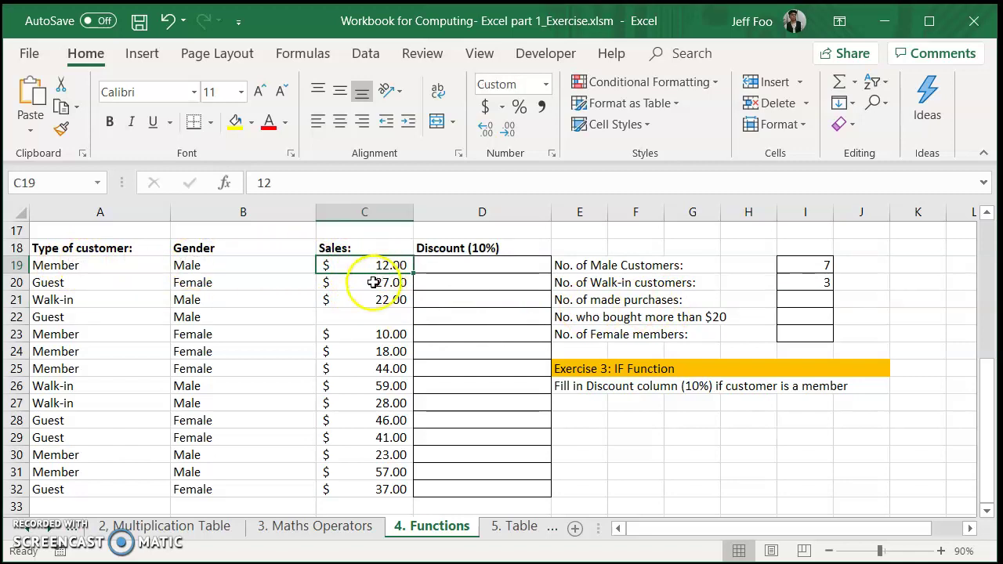
click(347, 316)
click(93, 319)
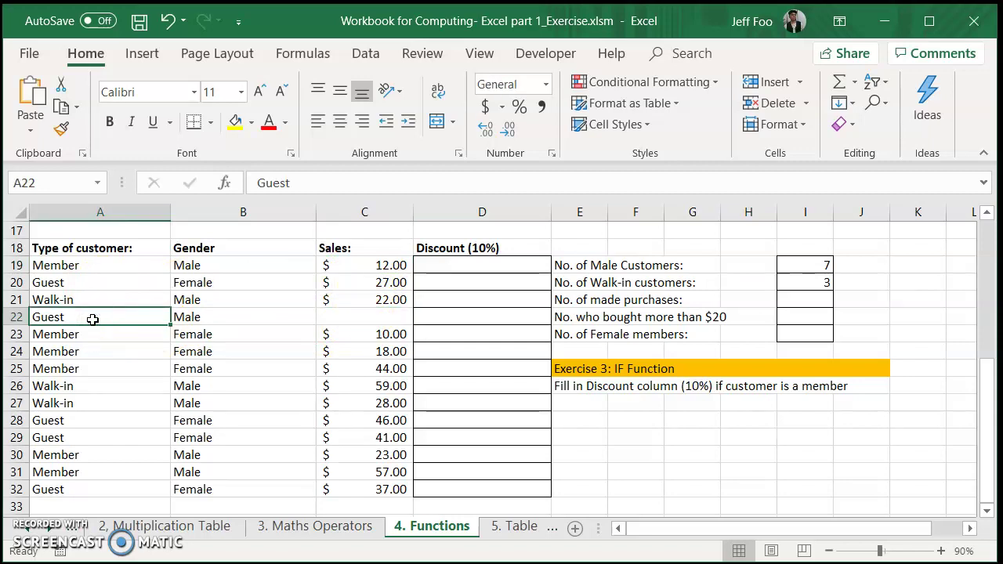
click(222, 317)
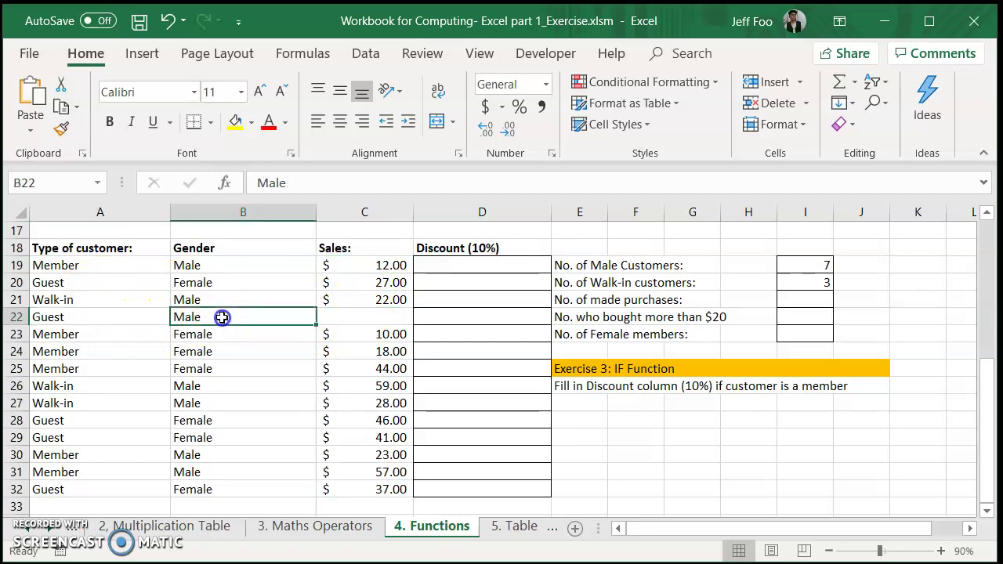
click(371, 318)
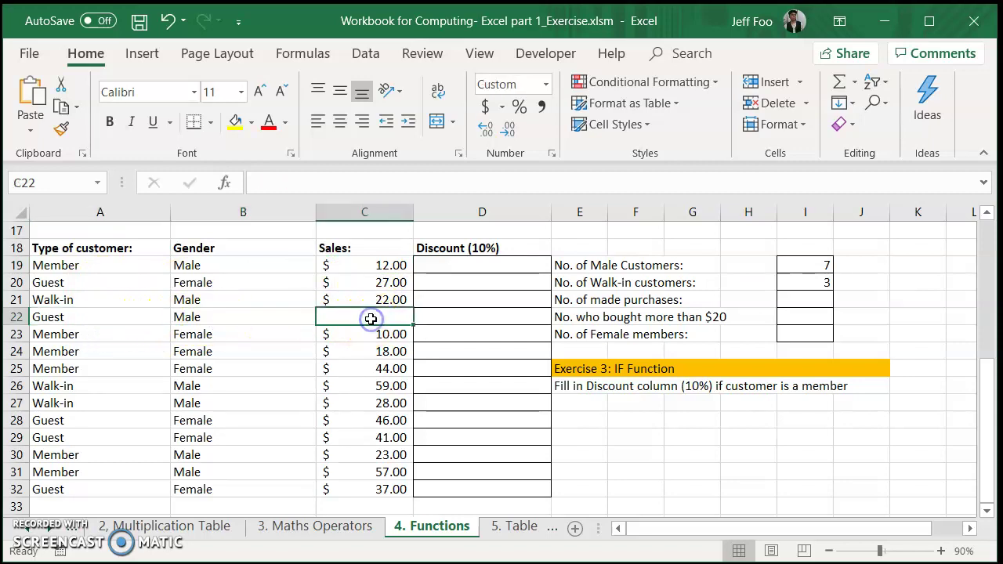
Go through the filled Sales entries in C19:C32 one by one to see which customers made purchases.
click(400, 267)
click(392, 282)
click(390, 299)
click(380, 334)
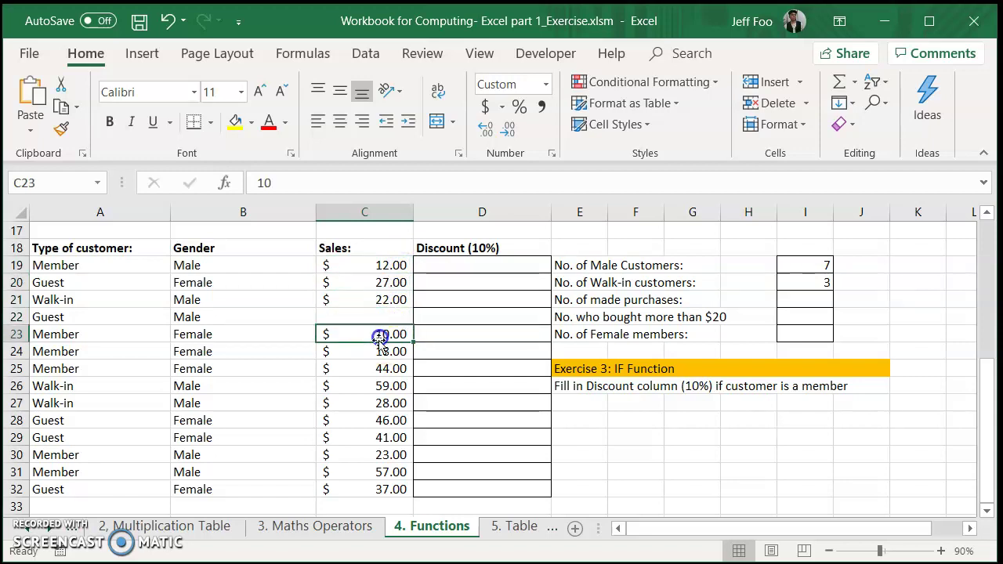
click(378, 353)
click(372, 368)
click(363, 385)
click(354, 404)
click(350, 420)
click(345, 438)
click(341, 455)
click(337, 470)
click(332, 487)
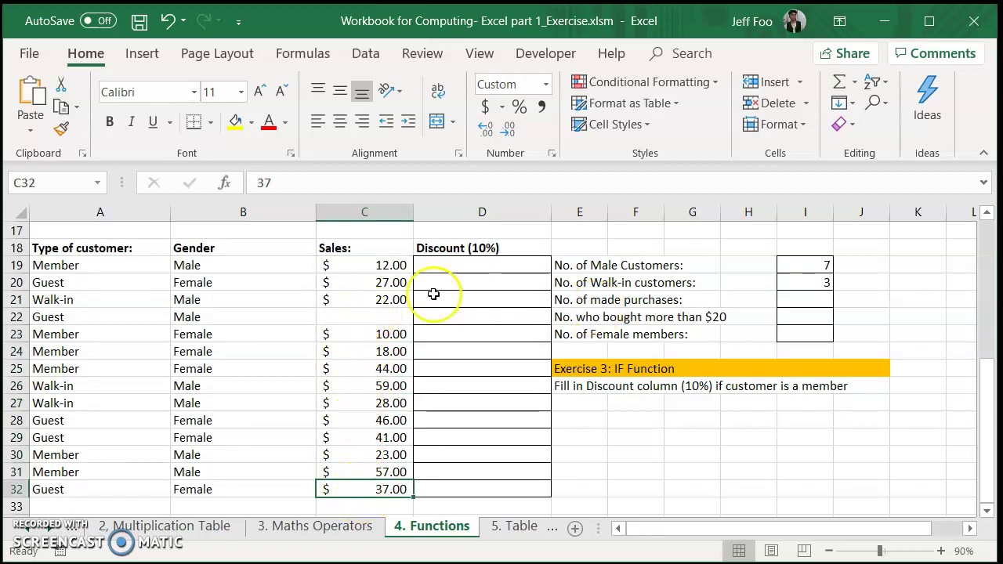
click(379, 267)
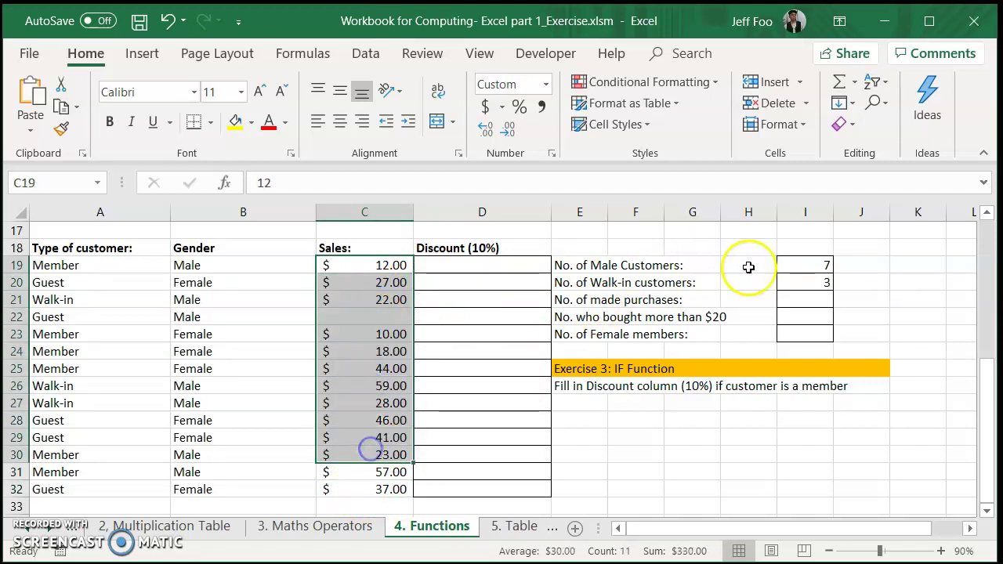
Enter =COUNT(C19:C32) in I21 for the number of made purchases and reopen the formula for review.
click(796, 296)
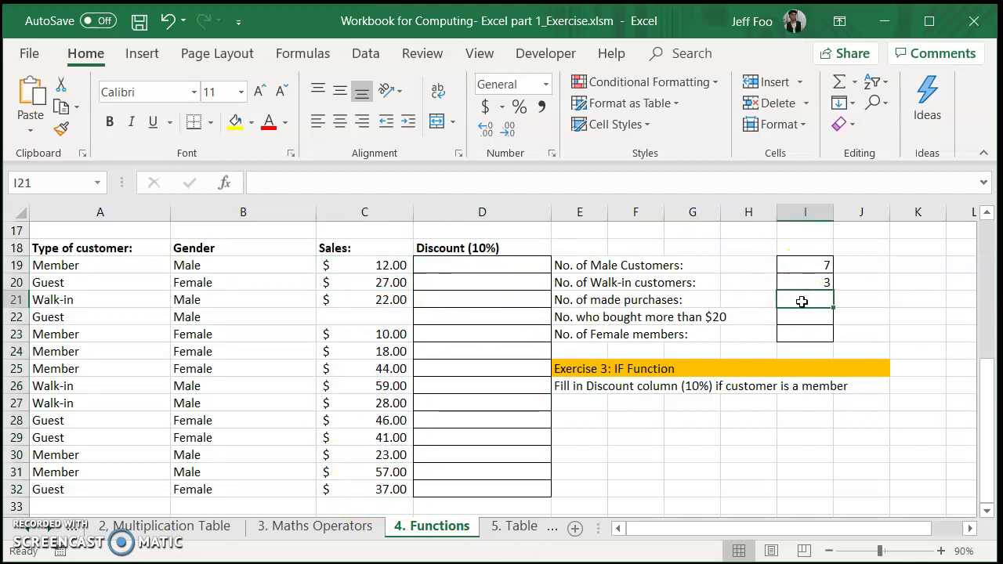
text(=)
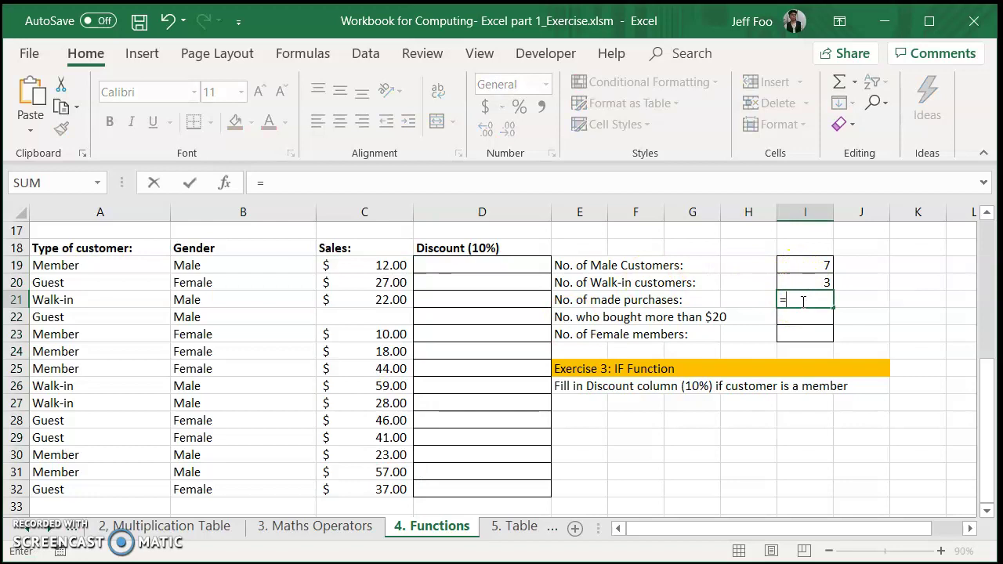
text(COUNT()
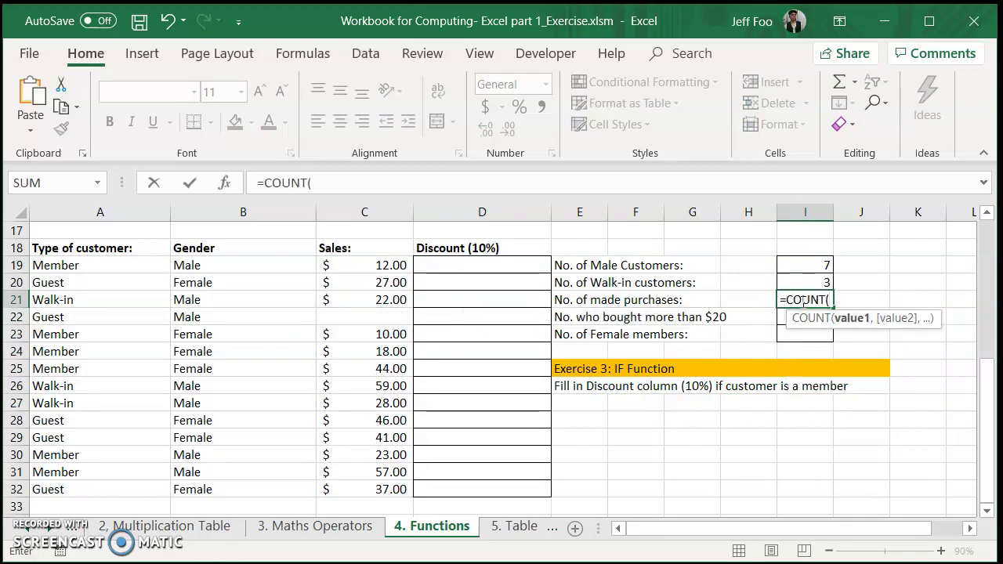
drag(376, 267, 383, 491)
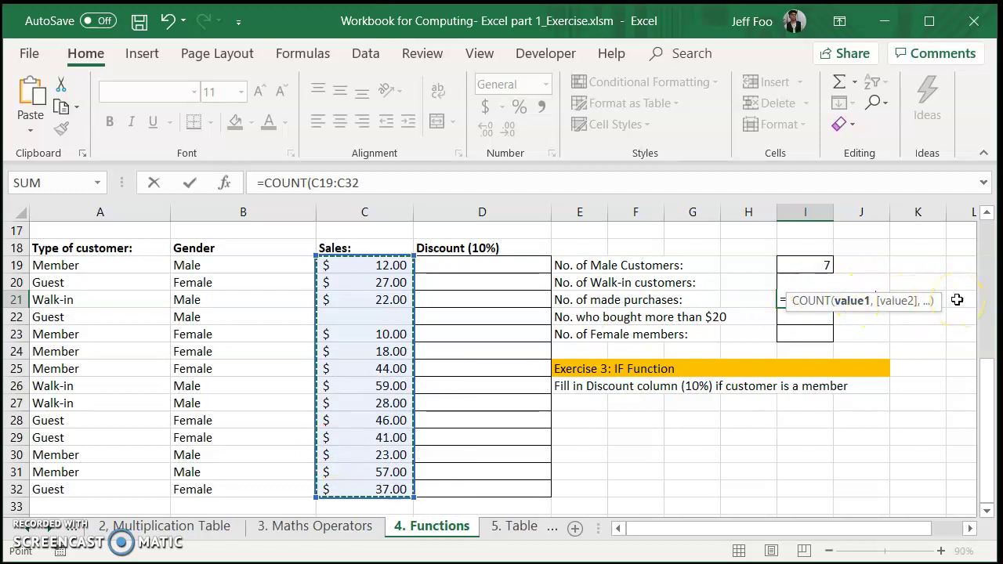
key(Return)
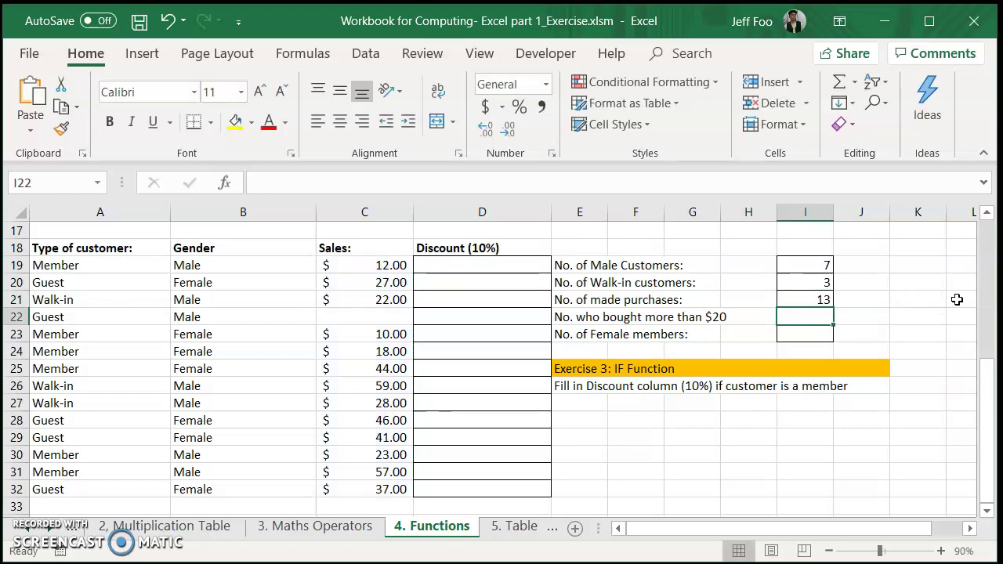
double_click(829, 299)
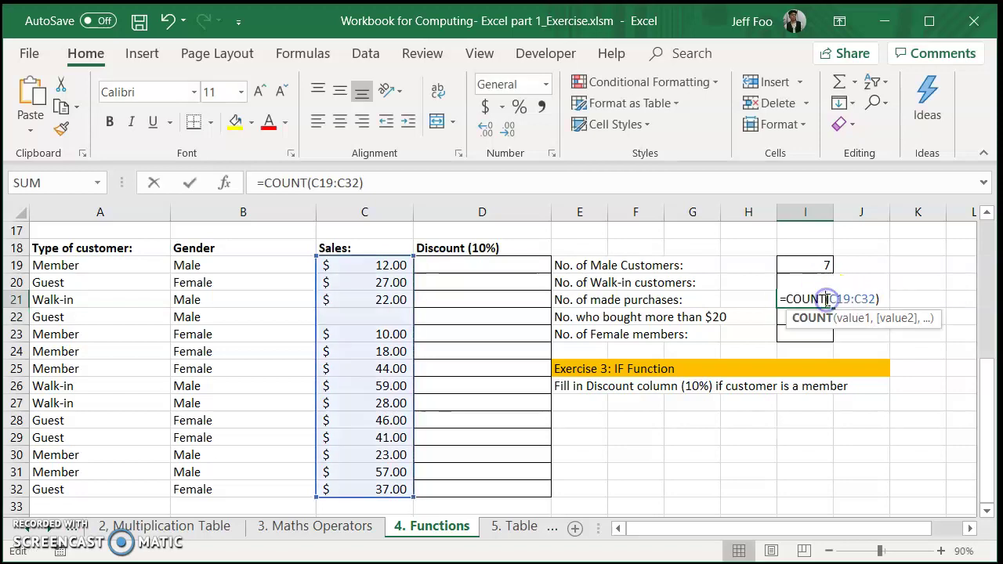
Review the COUNT function's arguments and range for I21, then check the Sales cell of row 22.
key(Escape)
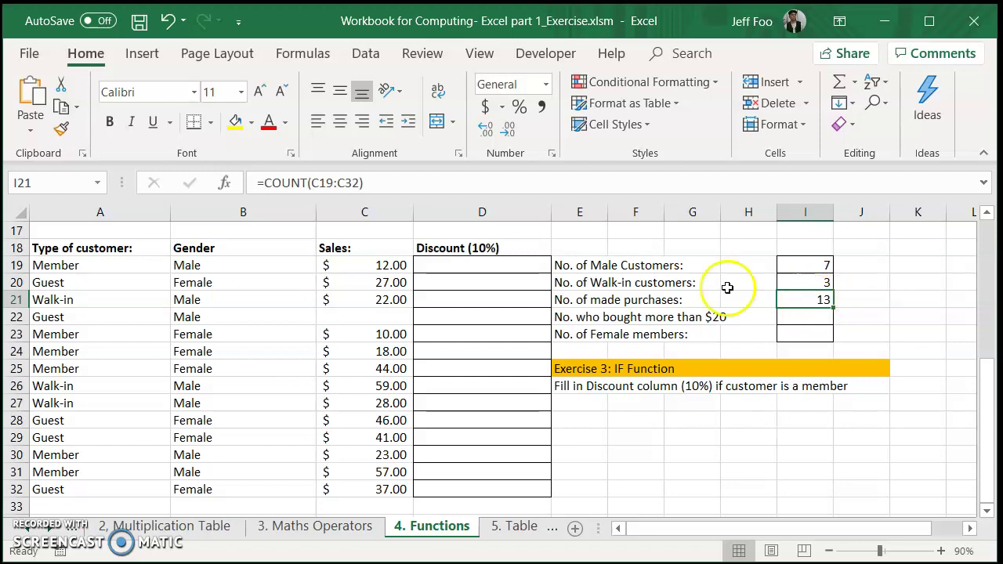
click(225, 185)
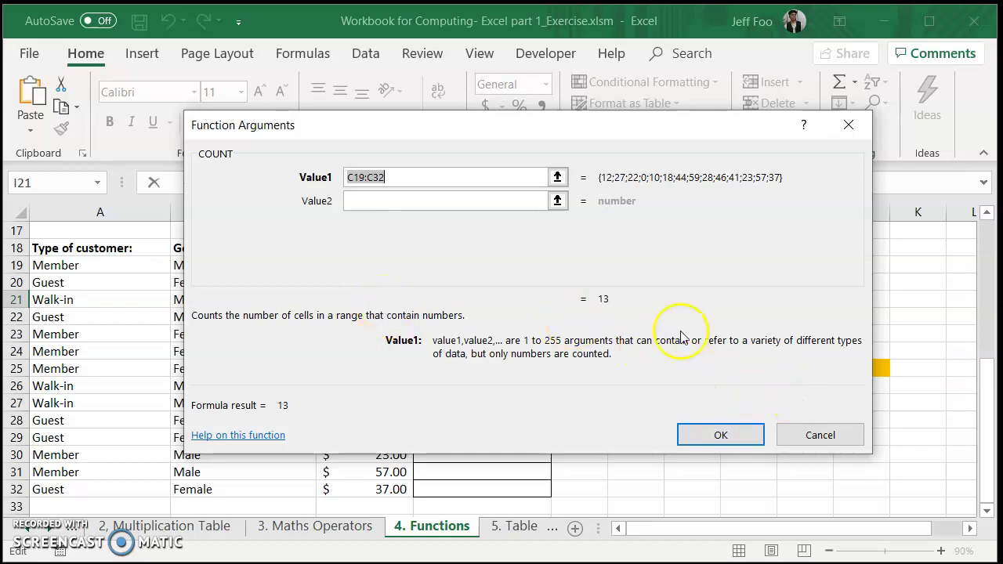
click(823, 435)
double_click(788, 299)
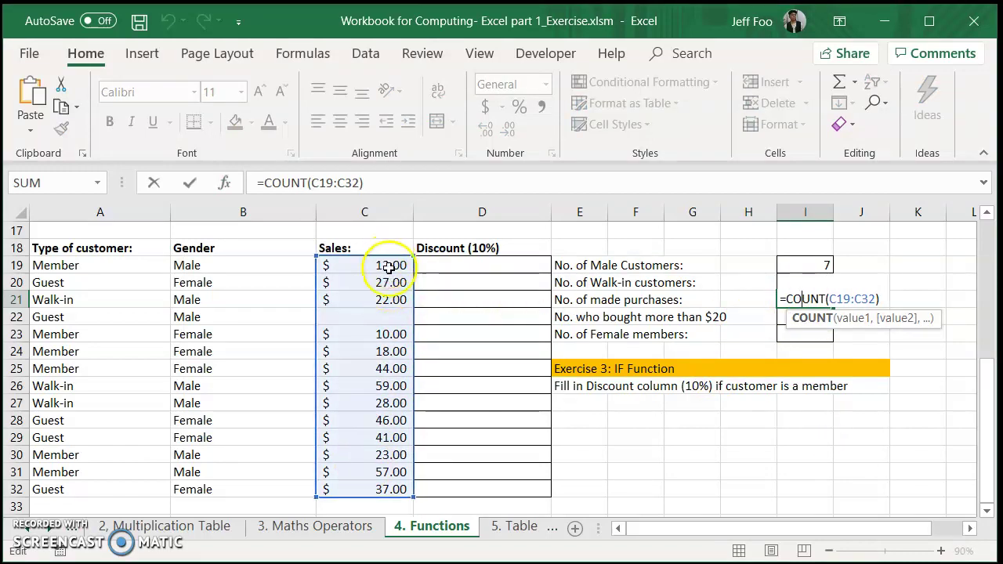
key(Return)
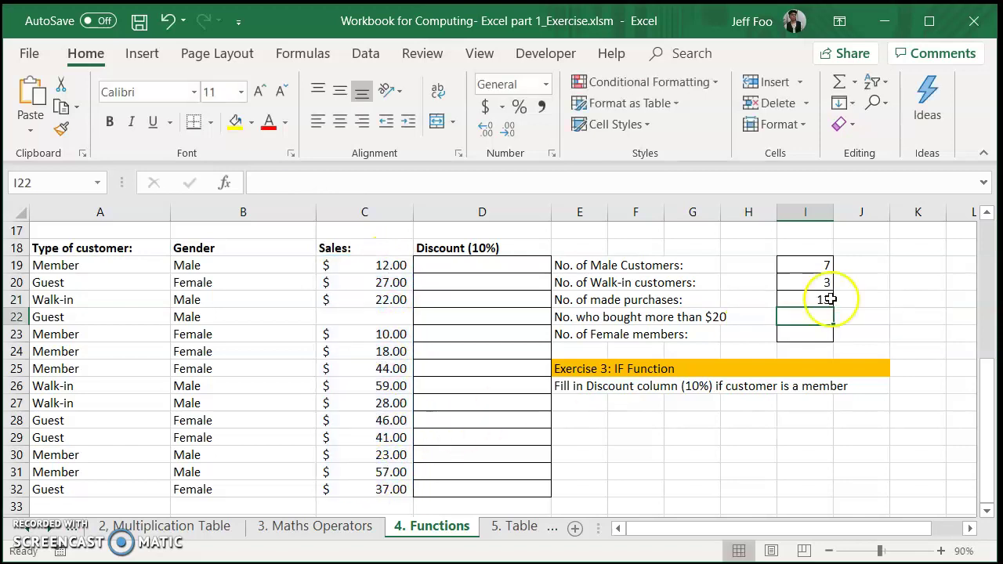
click(823, 300)
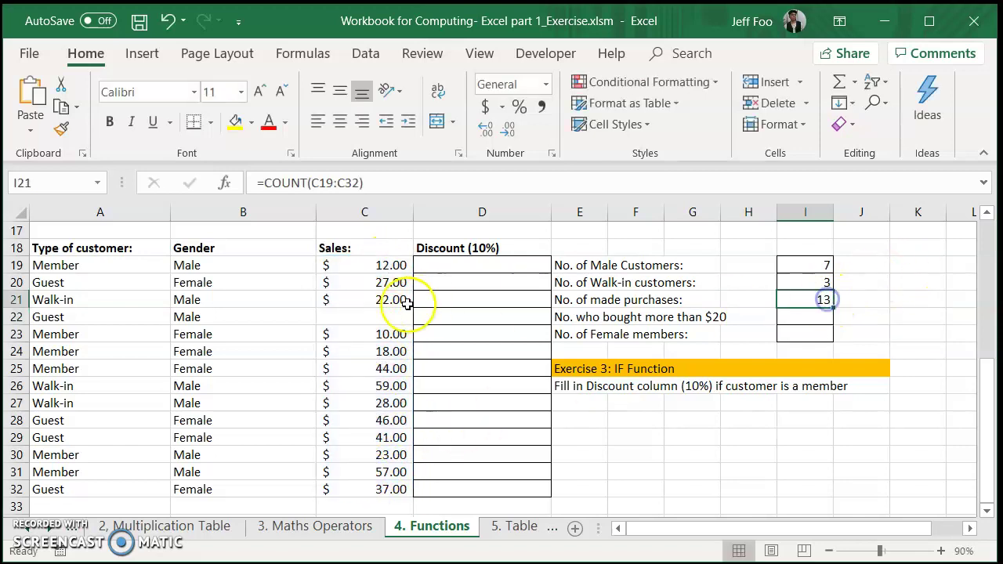
click(355, 316)
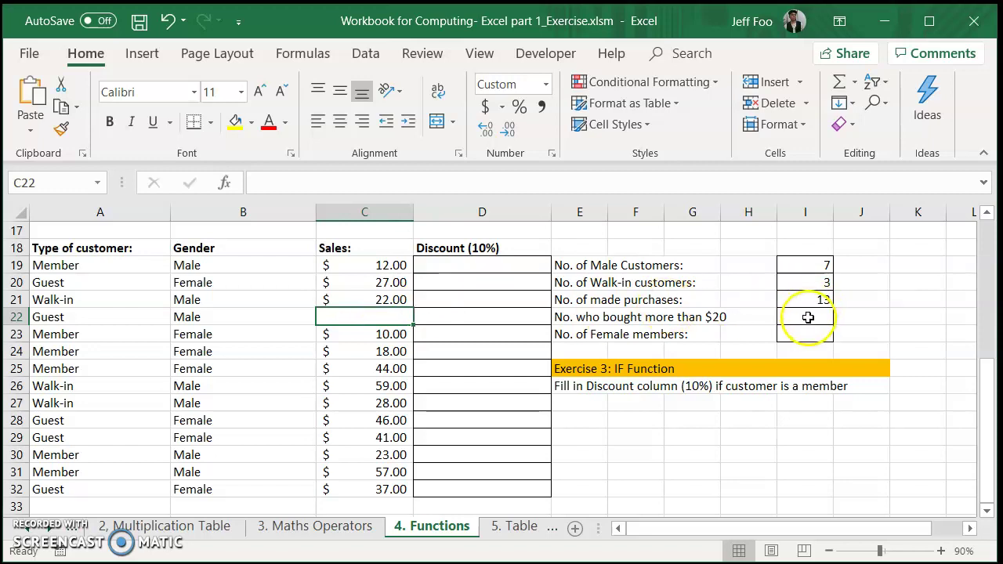
Enter =COUNTIF(C19:C32,">20") in I22 for the number of customers who bought more than $20.
click(807, 318)
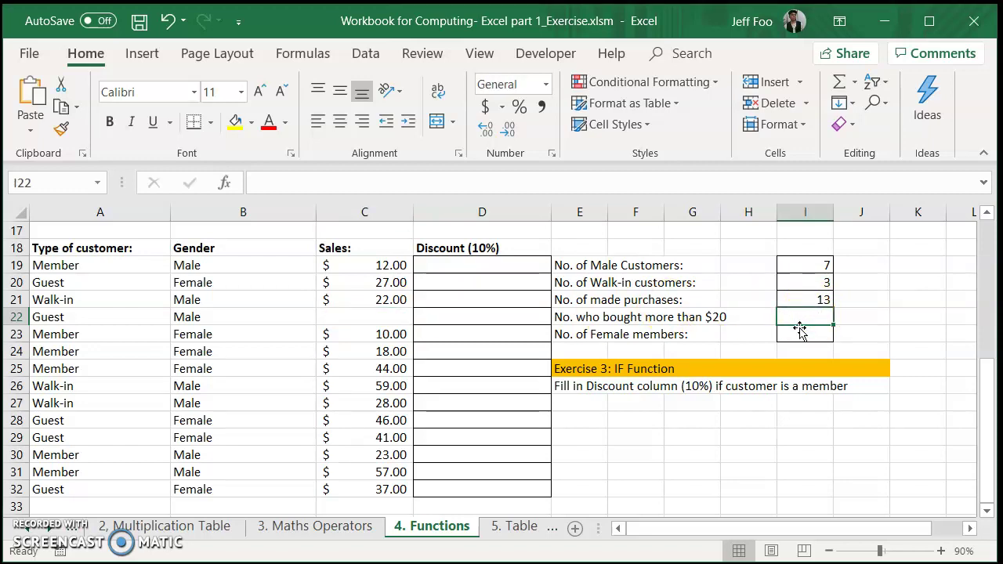
text(=)
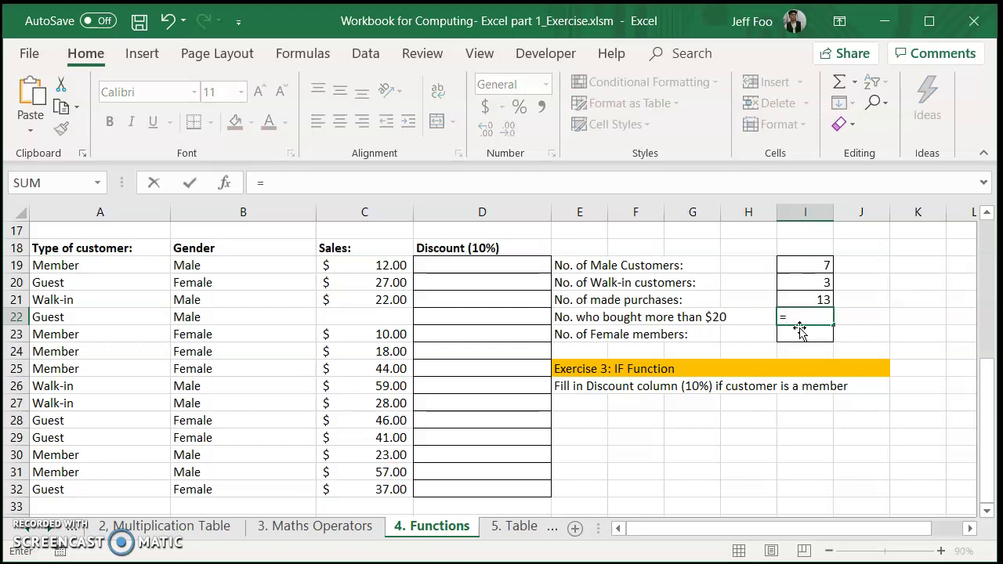
text(COUNTIF()
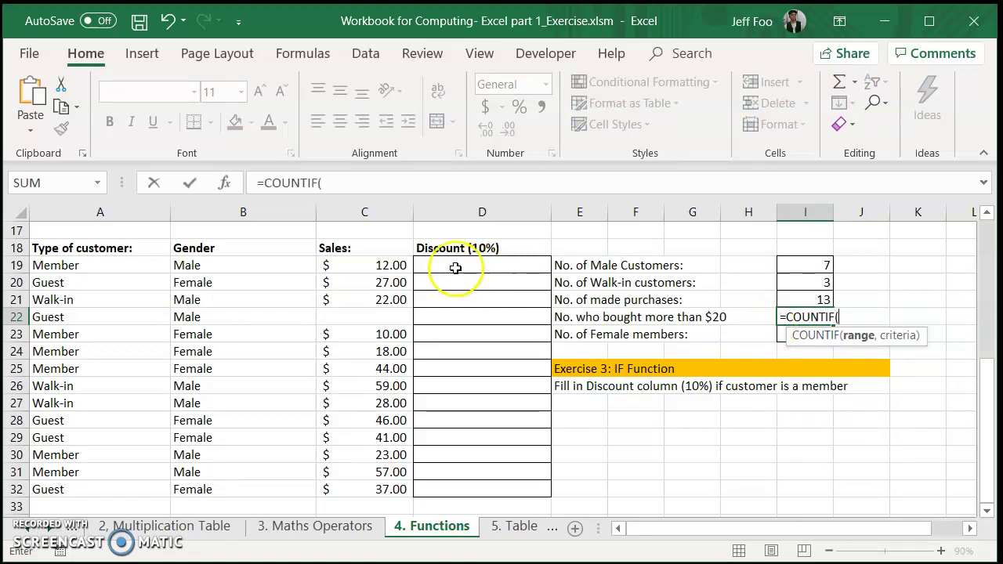
drag(381, 264, 366, 483)
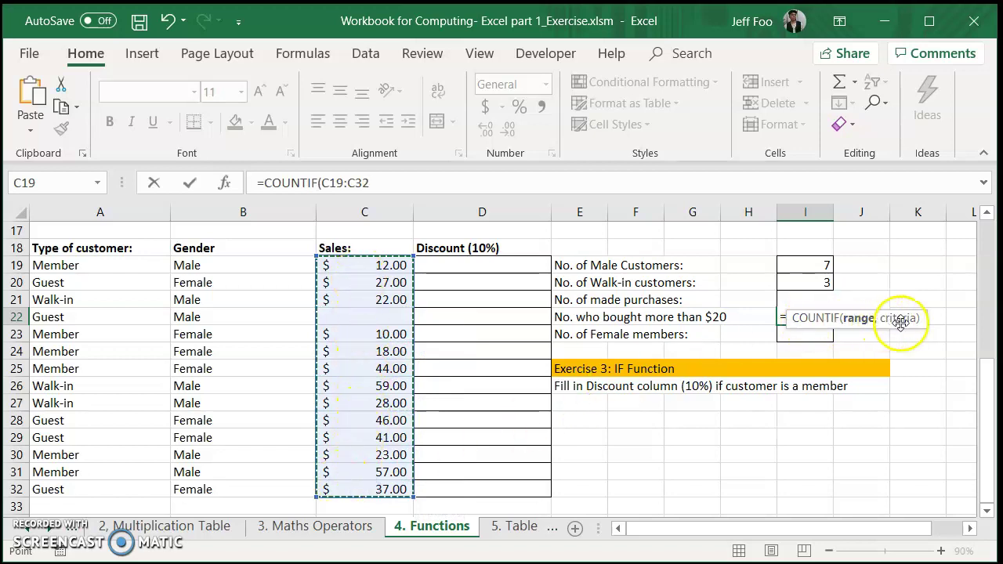
text(,">20)
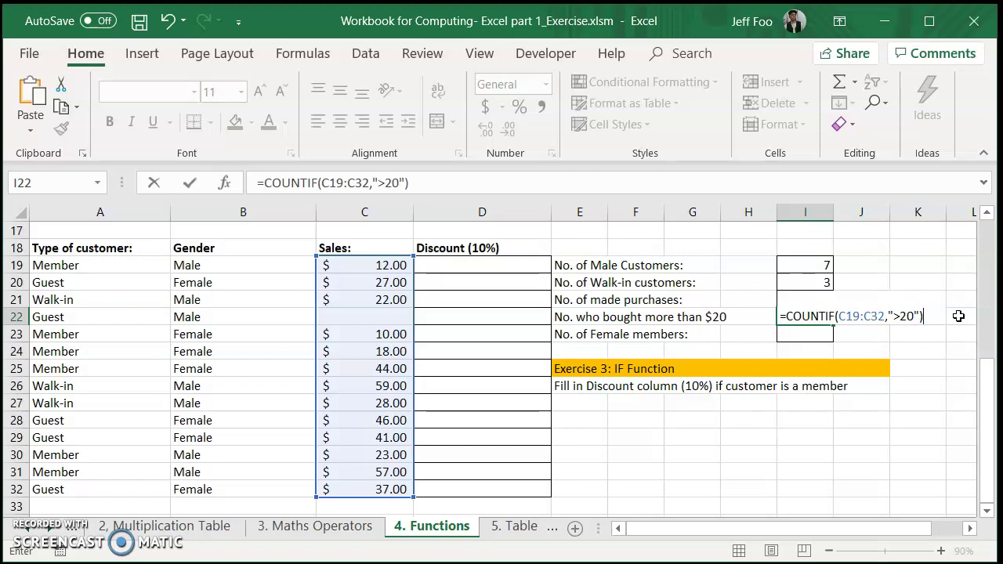
key(Return)
Review the range and criteria of the COUNTIF formula in I22 without changing it.
click(819, 317)
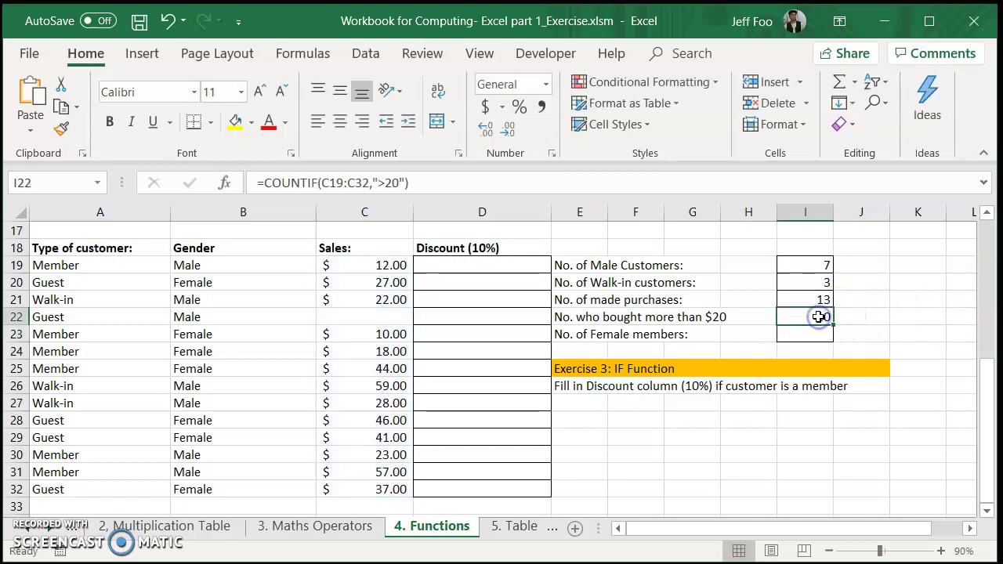
click(827, 328)
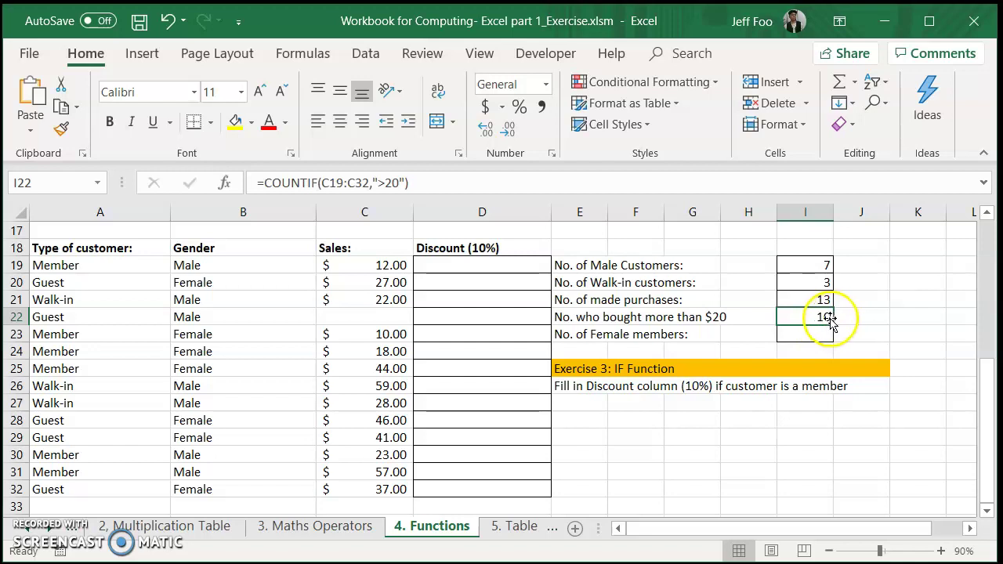
double_click(824, 317)
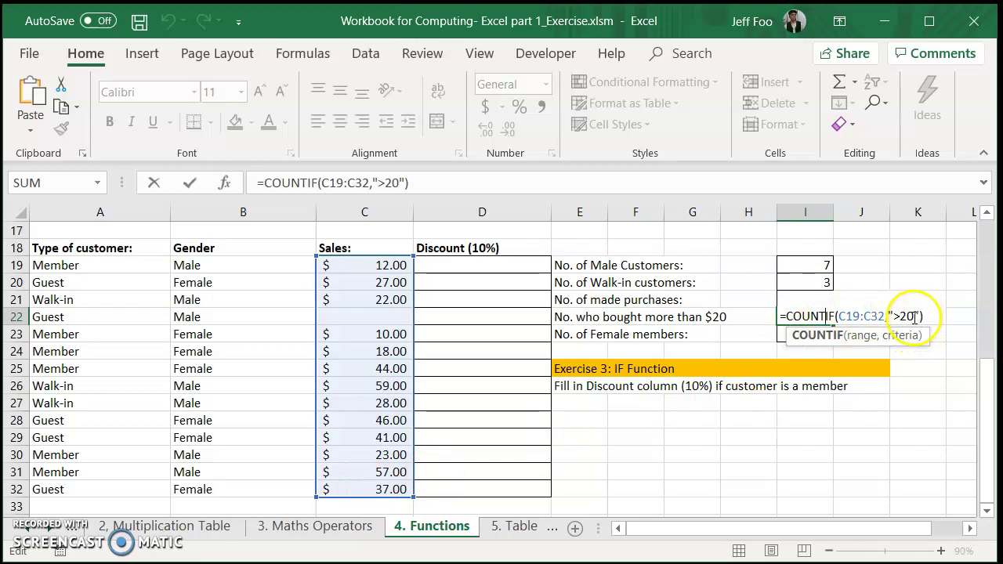
key(ctrl+Return)
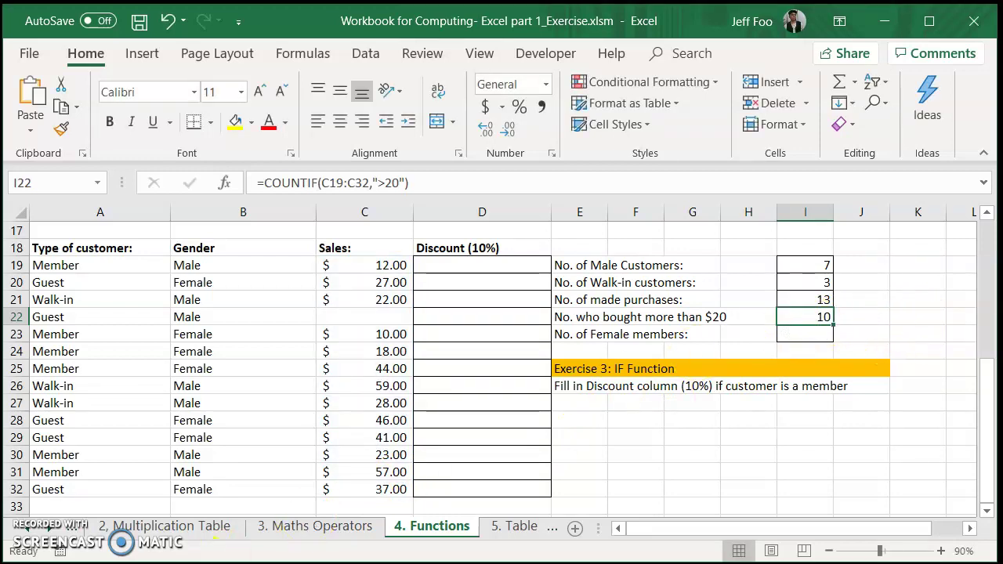